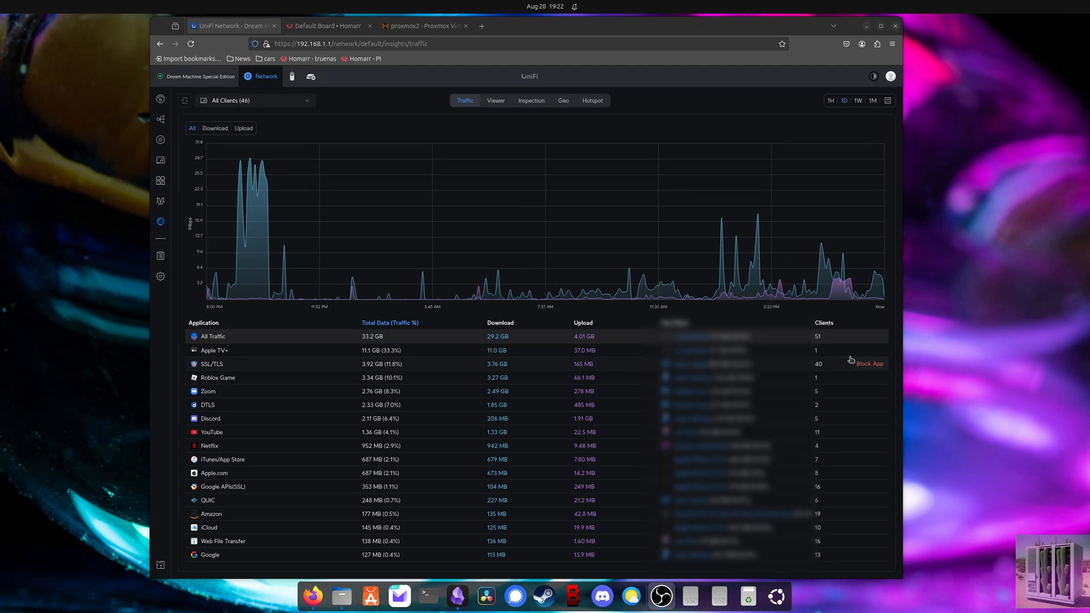
- Open the Networks settings page listing the ten virtual networks with VLAN IDs and subnets
click(162, 277)
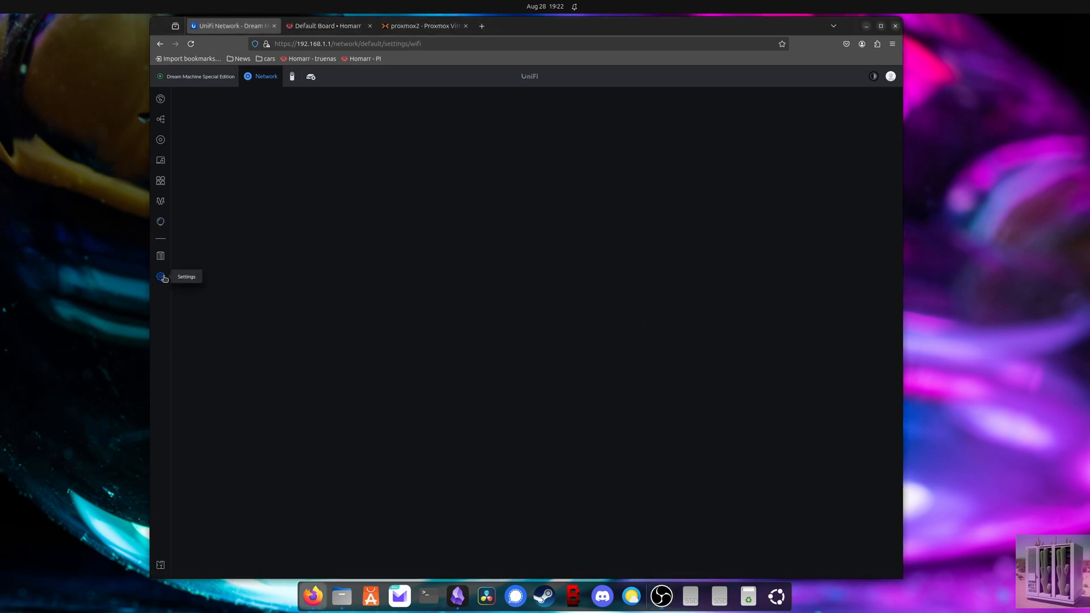
click(208, 135)
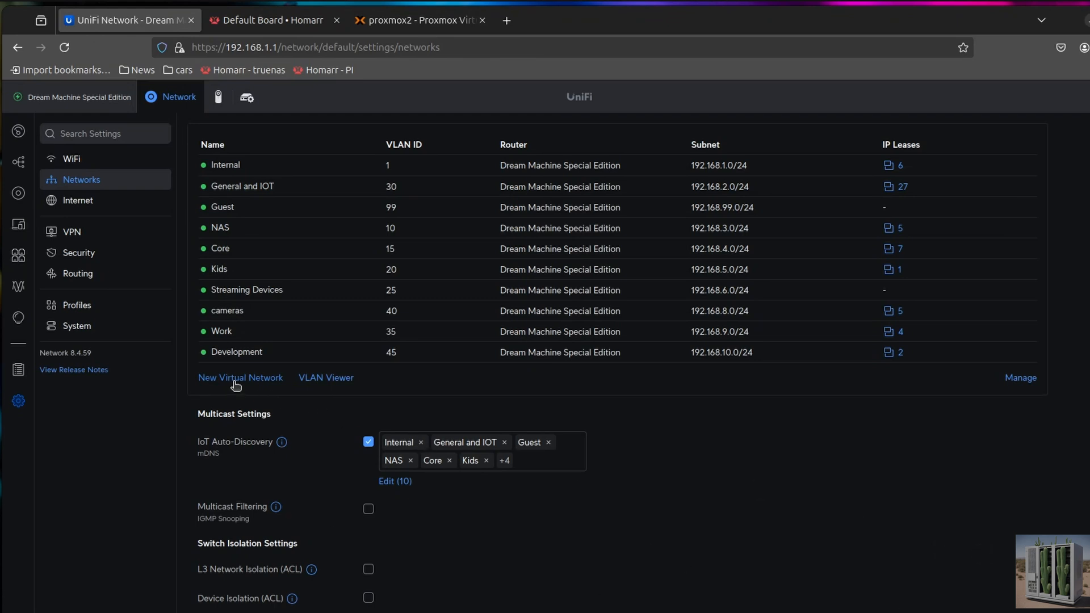
- Create a new virtual network named vlantest with manual advanced options and VLAN ID 55
click(262, 384)
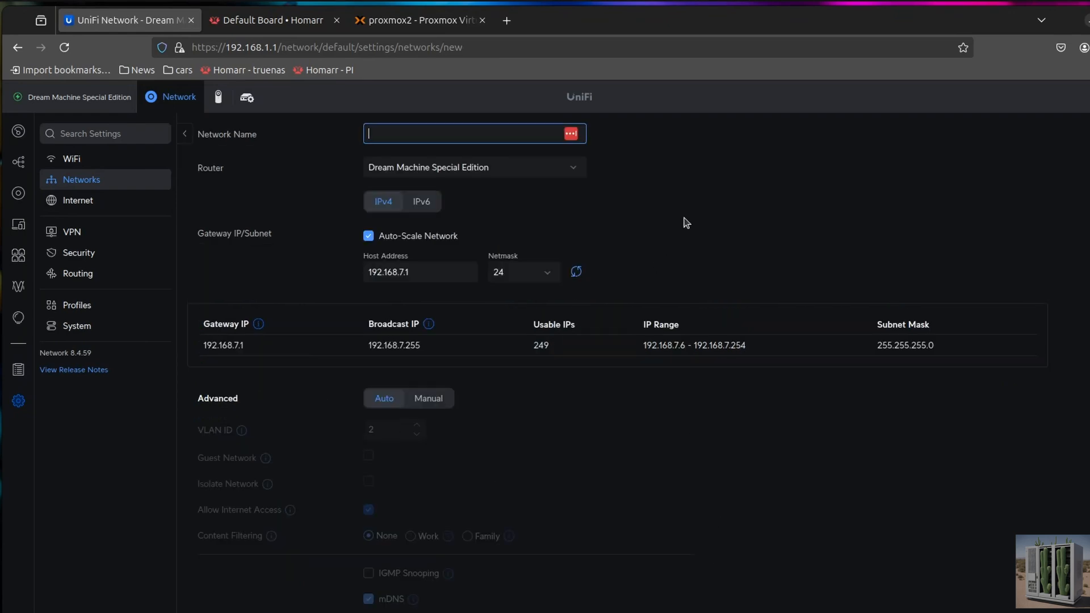
text(vlantest)
click(378, 237)
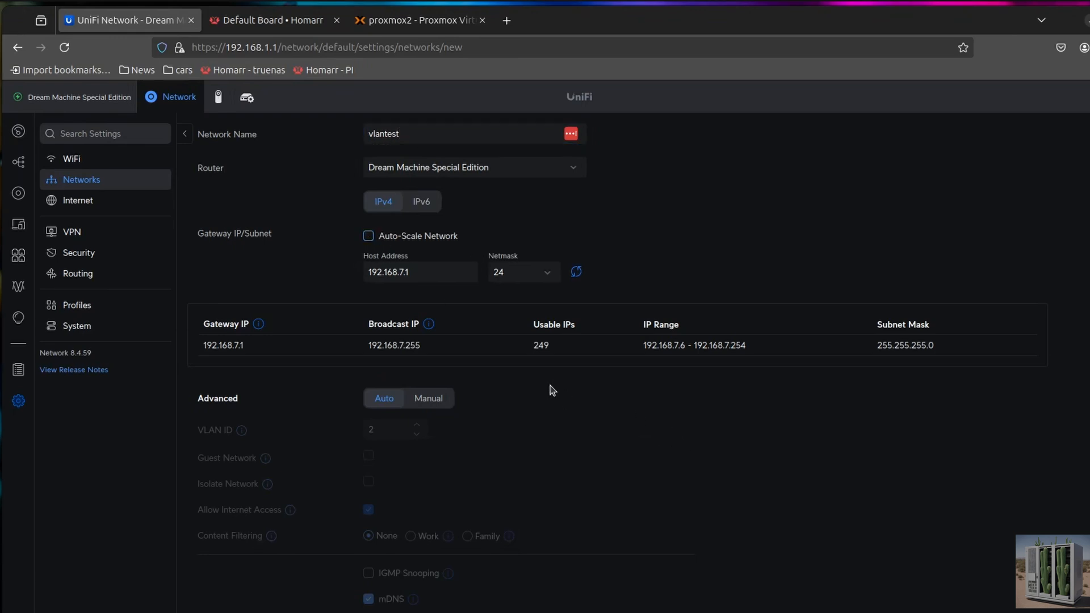
click(403, 238)
click(436, 399)
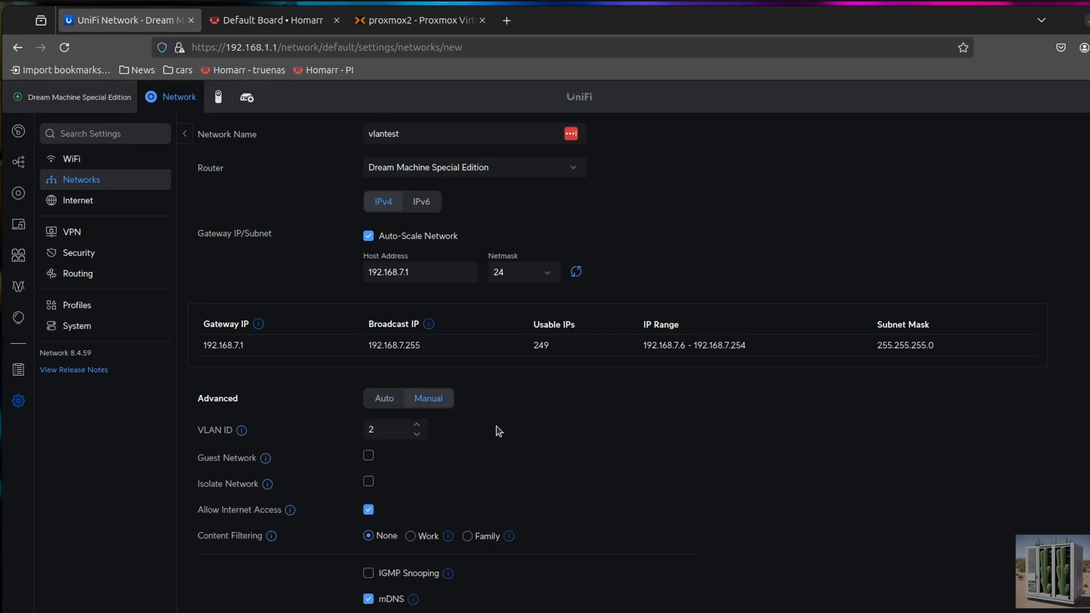
double_click(372, 430)
text(55)
click(881, 537)
- Check the Guest Network and Isolate Network explanations for the vlantest network
mouse_move(266, 461)
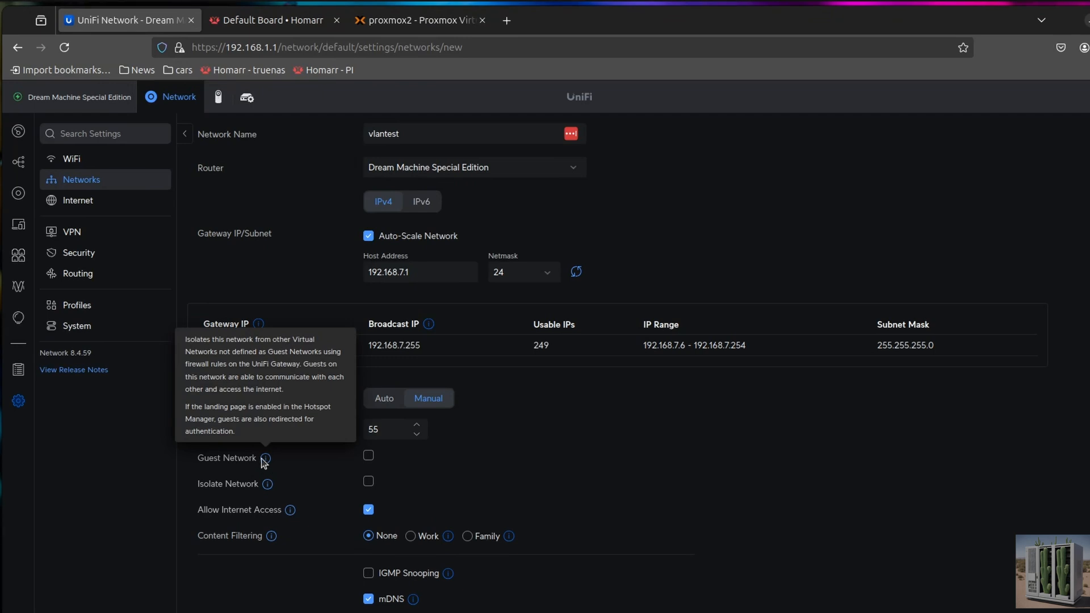
mouse_move(263, 486)
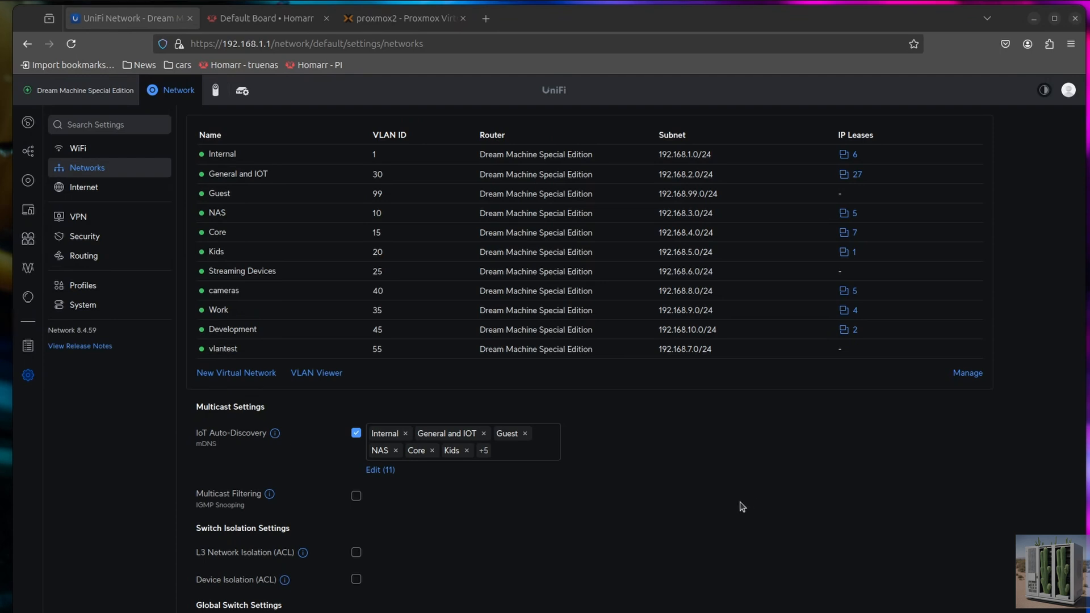
- Open the USW-24-PoE port manager and bring up Port 4, currently on Internal 192.168.1.0/24
click(27, 240)
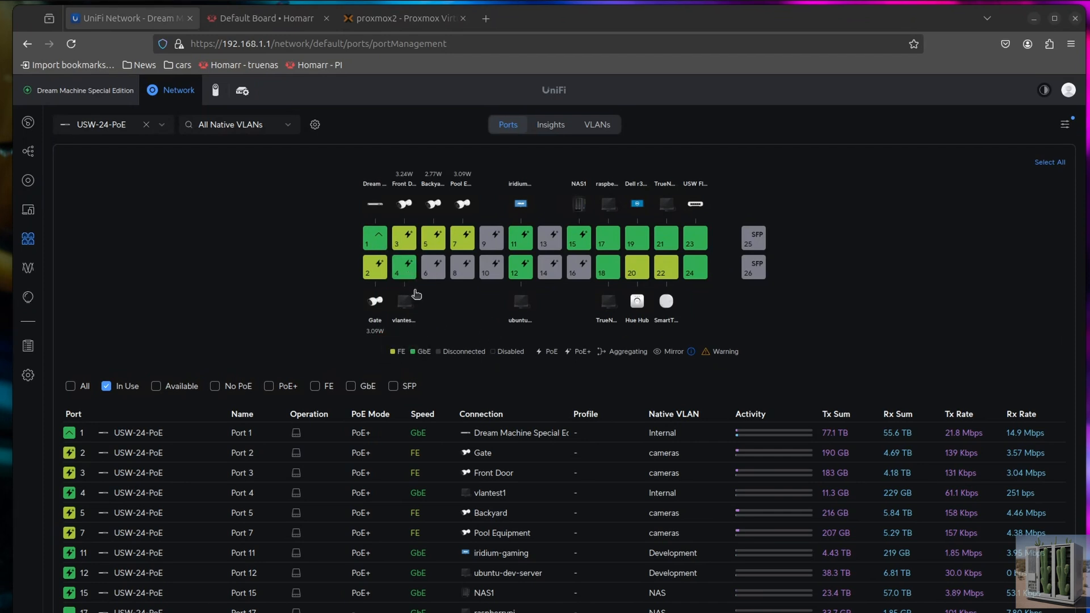
click(404, 268)
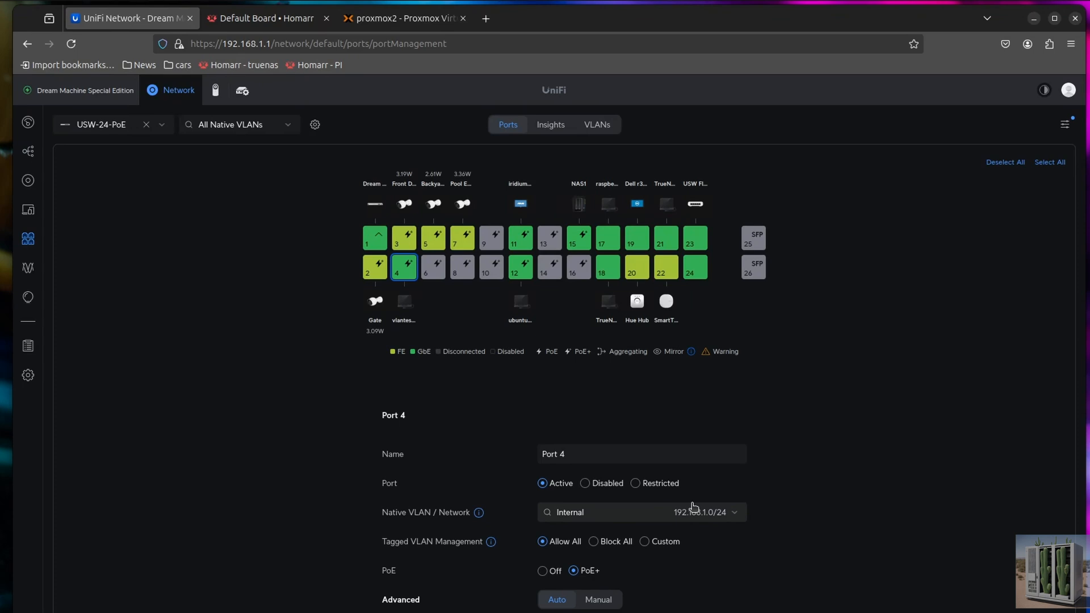
- Confirm the VM's address is 192.168.1.185 with ip a, then move the console aside
key(alt+Tab)
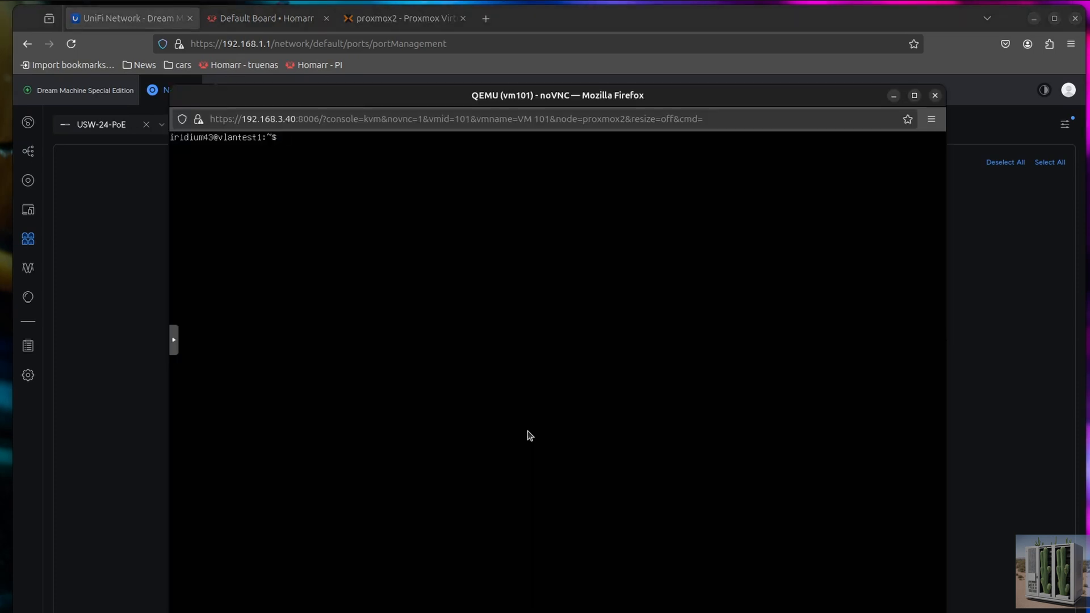
text(ip )
text(a)
key(Return)
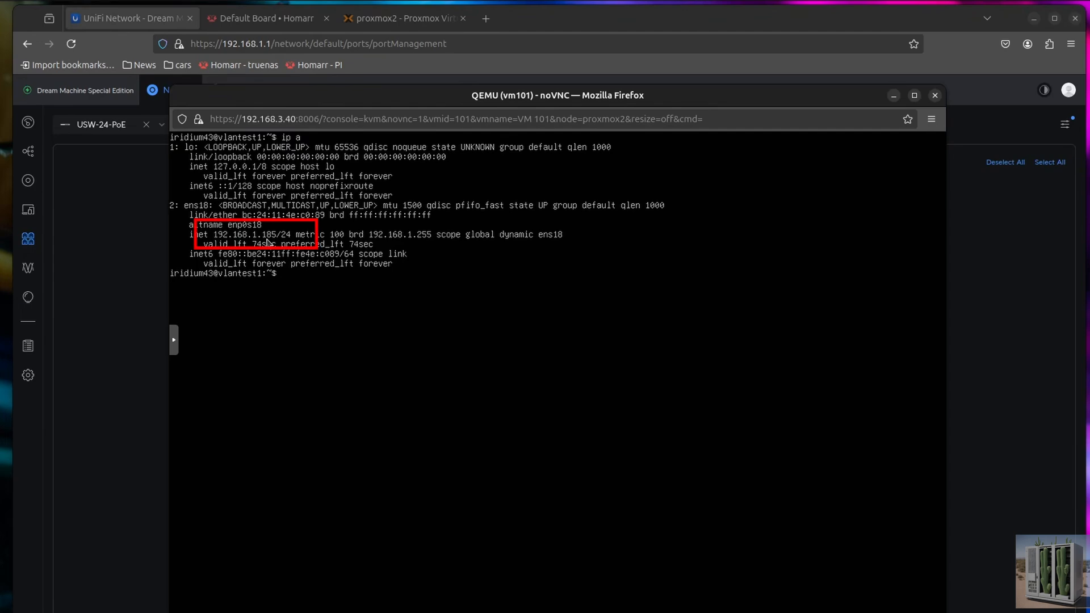
drag(359, 98, 382, 227)
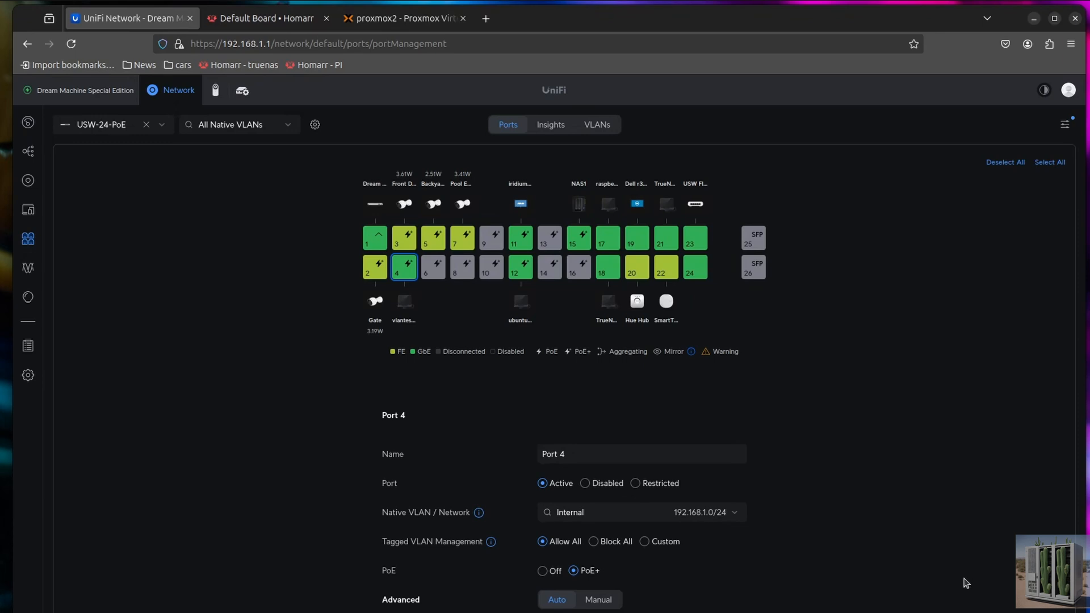
- Set Port 4's native VLAN to vlantest (55) and apply the change
click(745, 520)
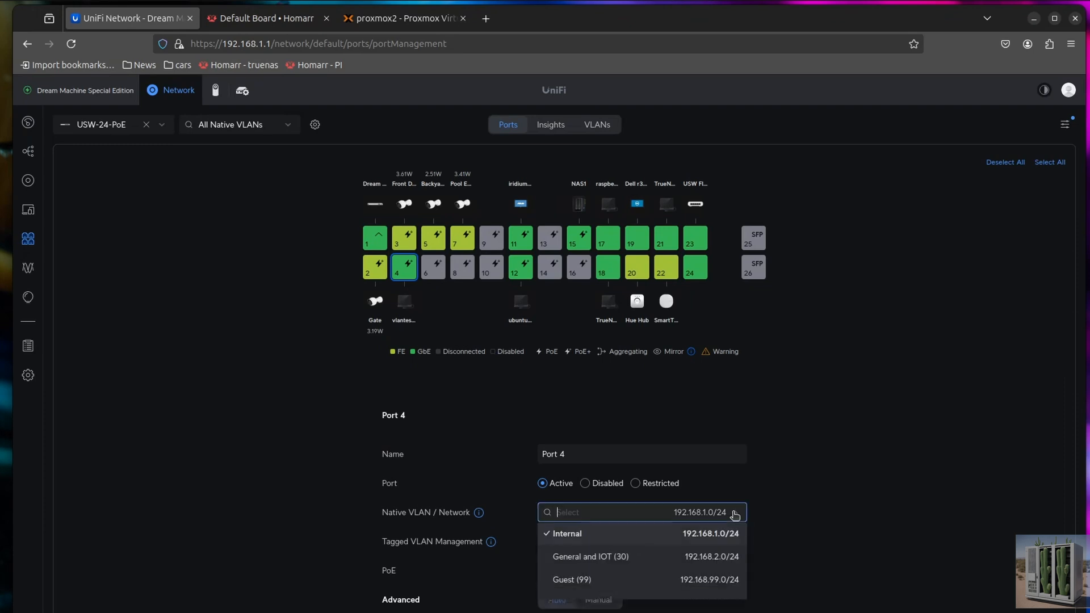
scroll(732, 517, down, 3)
scroll(642, 453, up, 3)
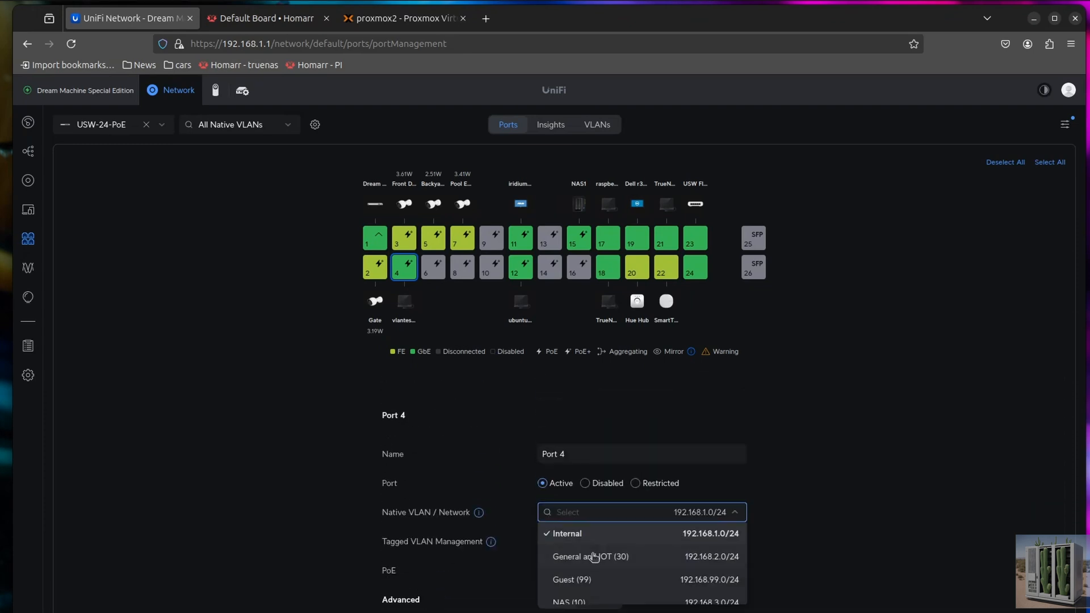
scroll(591, 557, down, 5)
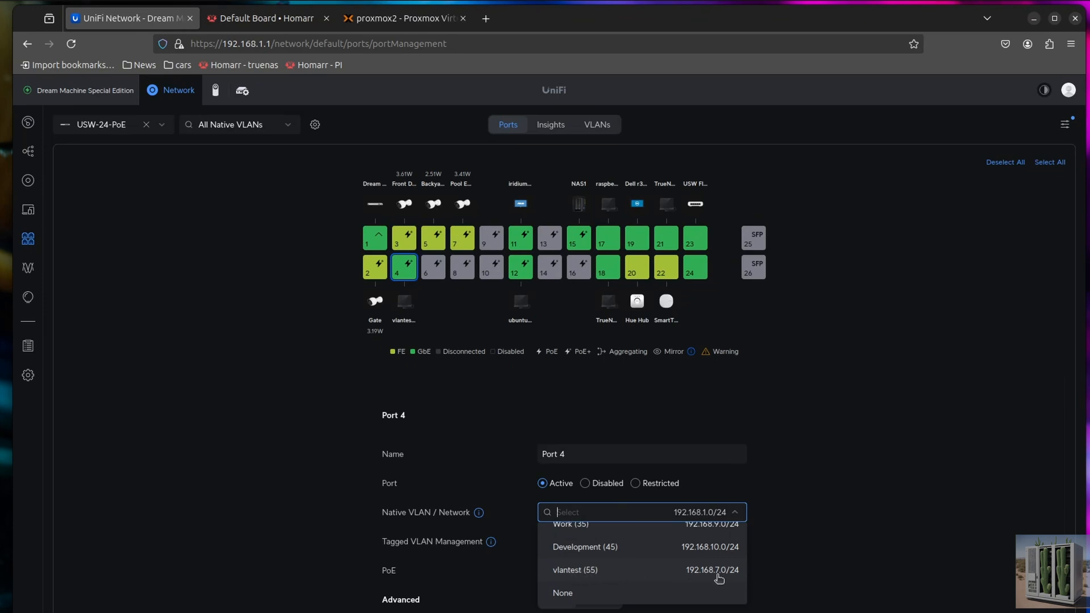
click(694, 578)
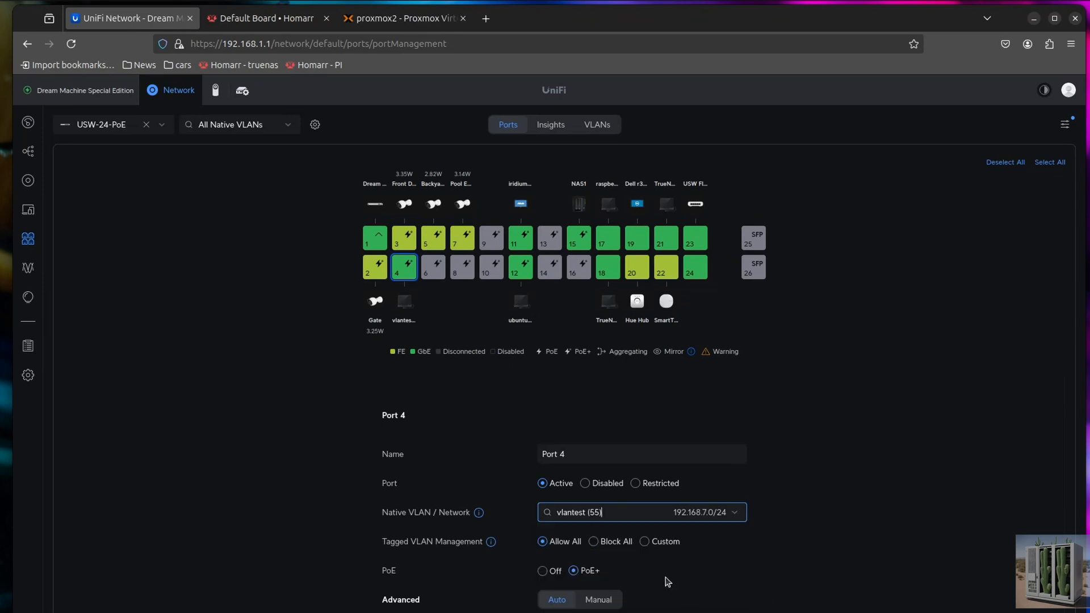
click(840, 611)
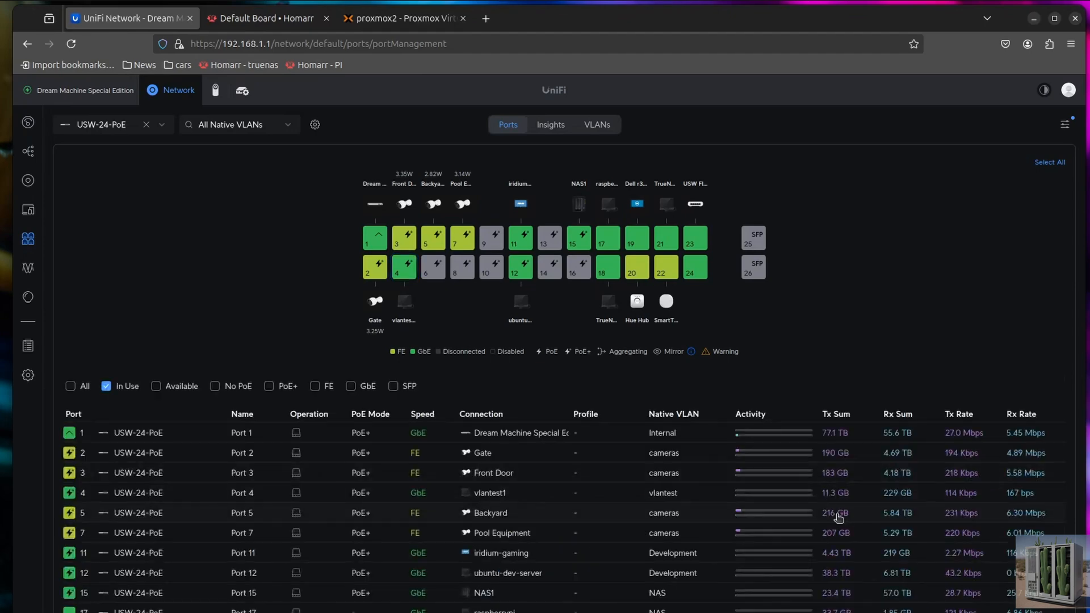
- Reboot the VM with /sbin/shutdown -r now and verify its new address 192.168.7.185
click(417, 24)
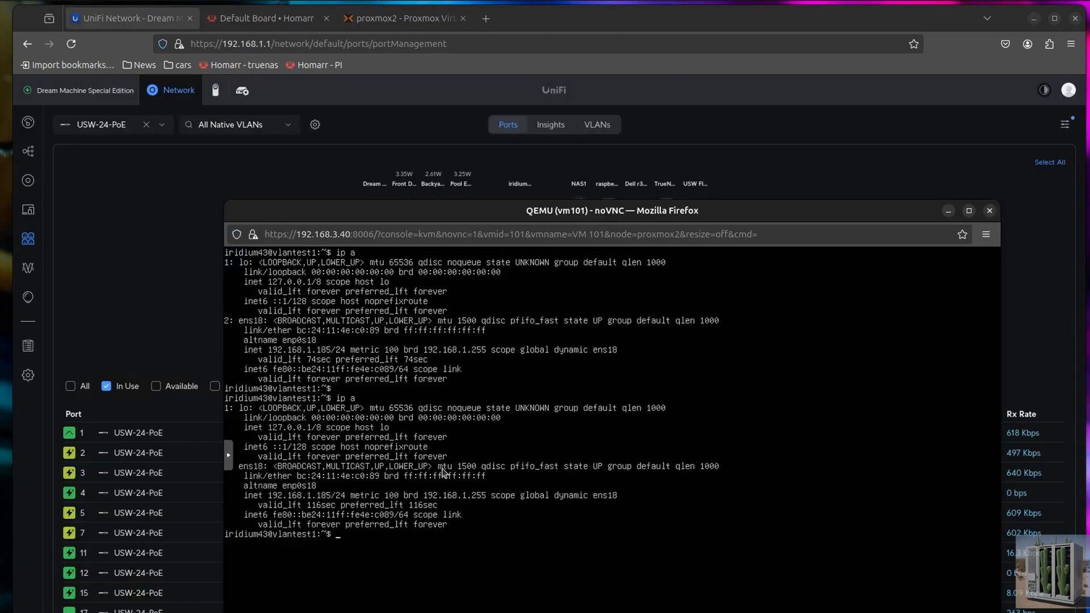
text(/sbin/shutdown -r now)
key(Return)
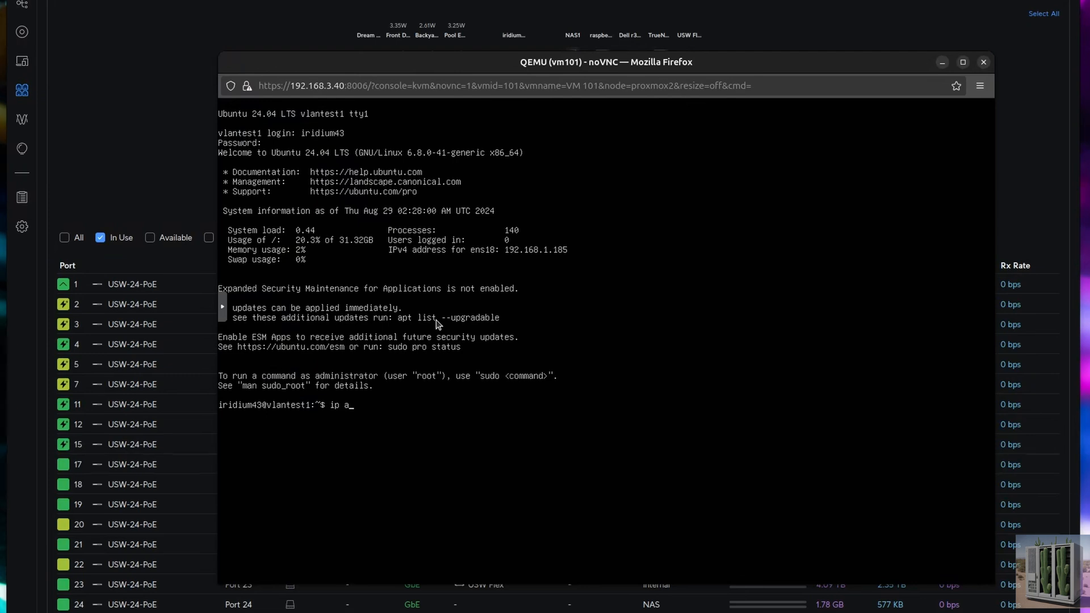
key(Return)
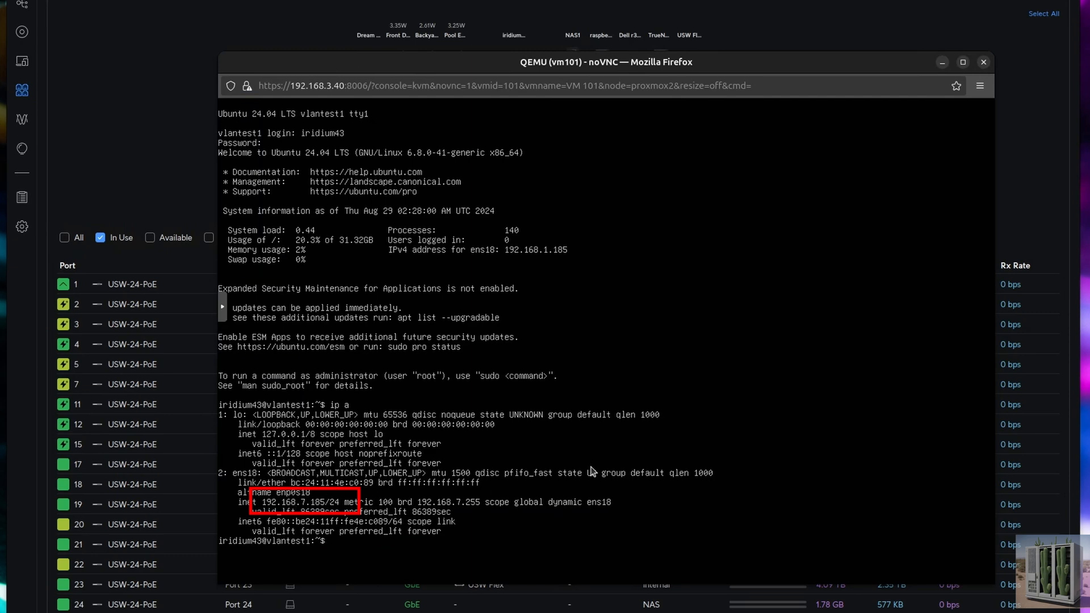
key(Return)
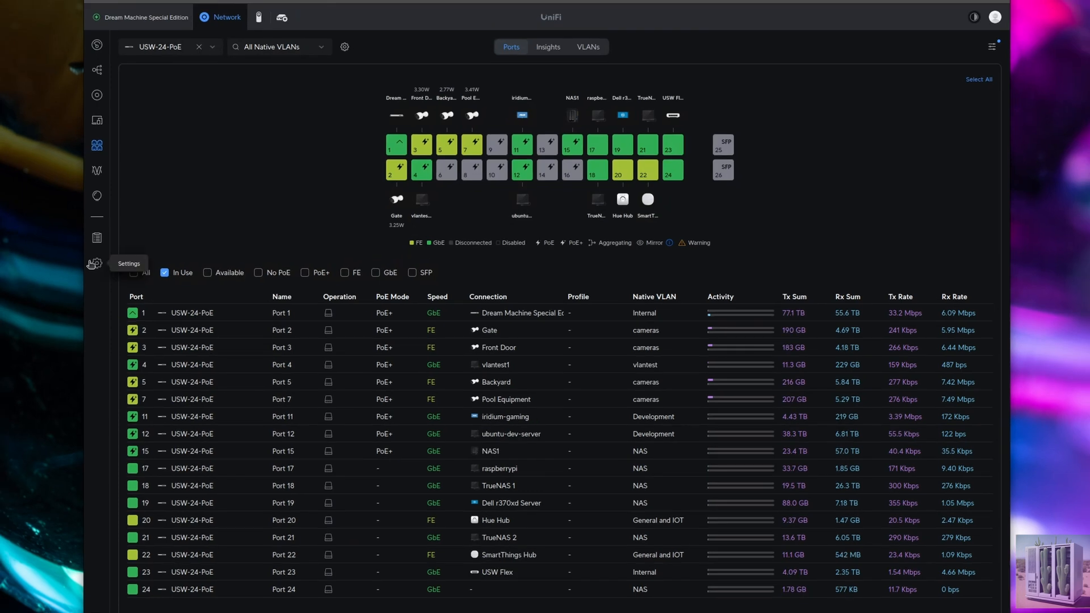
- Reopen the Networks list, showing vlantest with 1 IP lease, and select NAS subnet 192.168.3.0
click(95, 264)
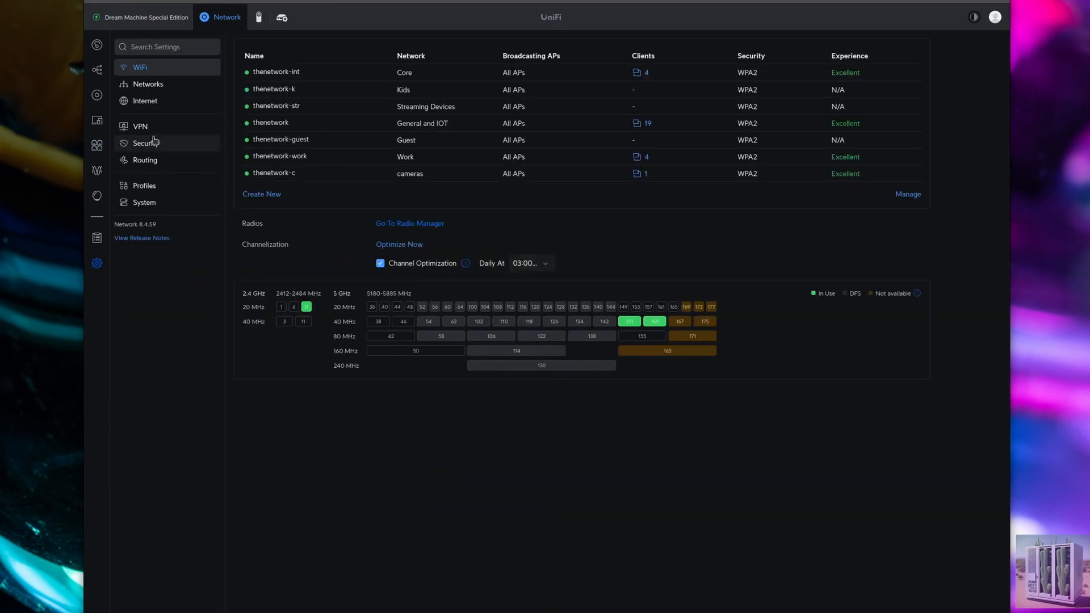
click(161, 89)
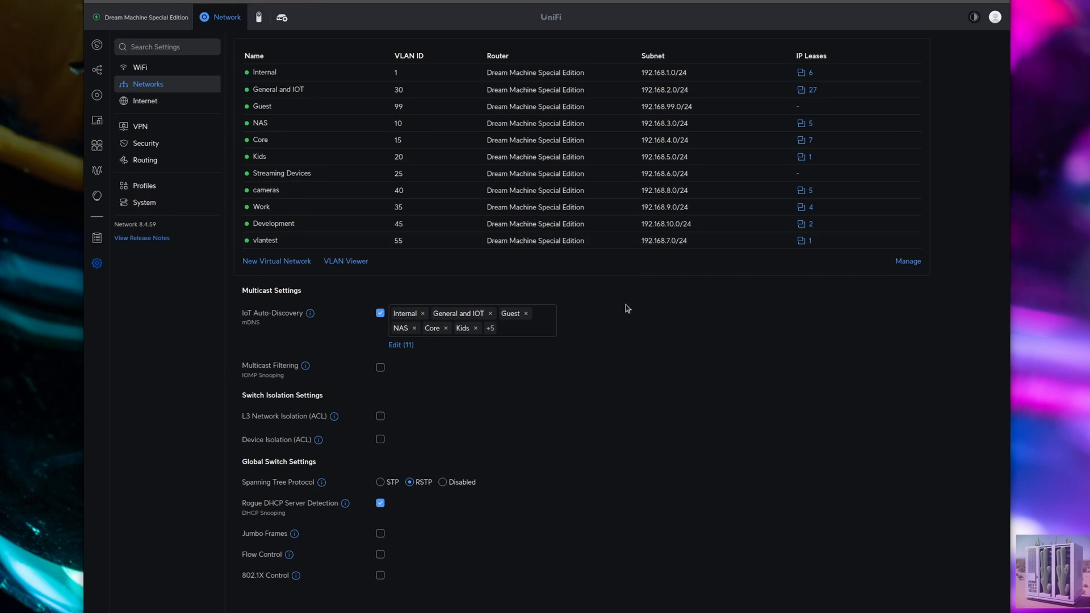
key(alt+Tab)
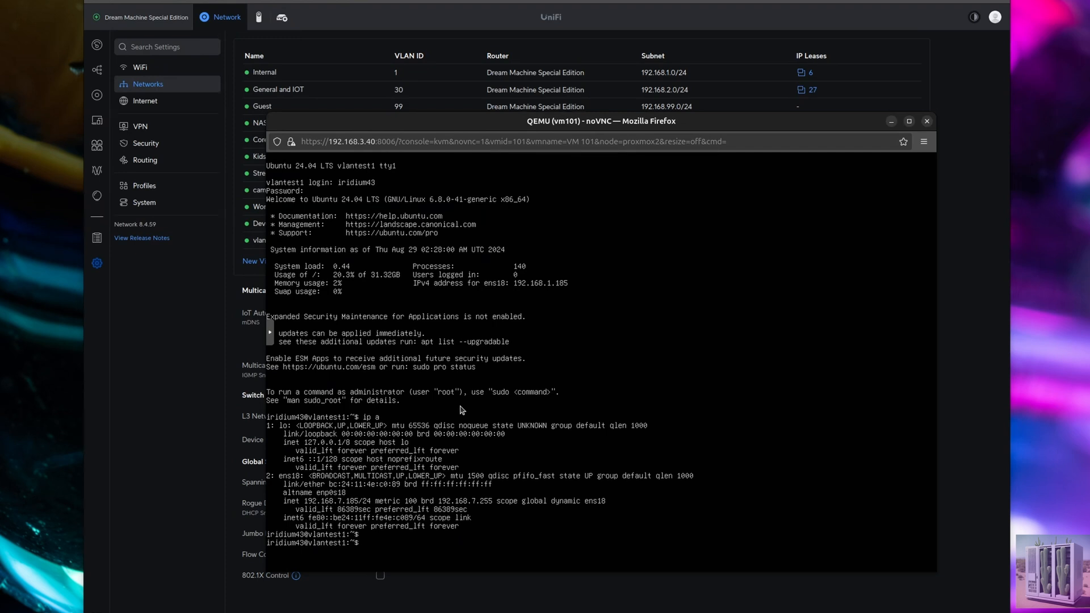
key(alt+Tab)
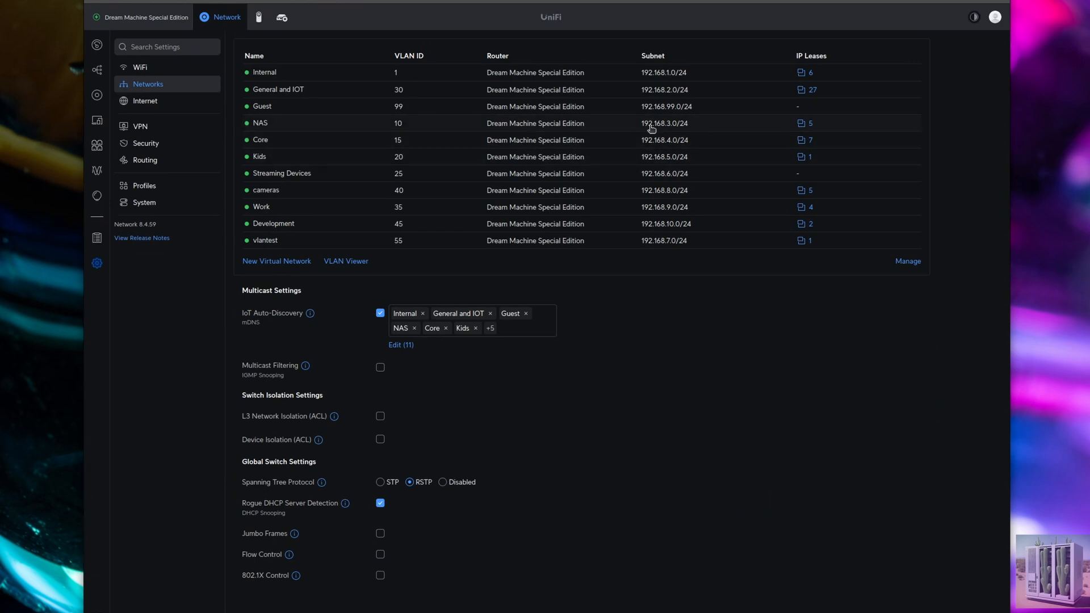
drag(642, 124, 675, 128)
click(675, 128)
- Ping the NAS at 192.168.3.10 from the VM console until 21 replies with 0% loss
right_click(284, 612)
click(347, 464)
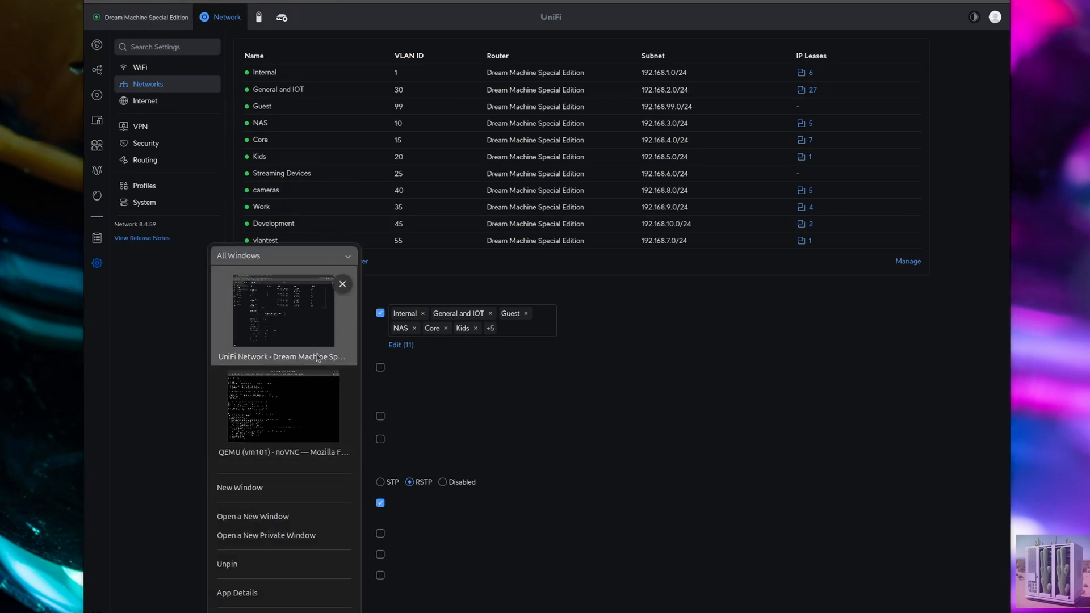
click(283, 406)
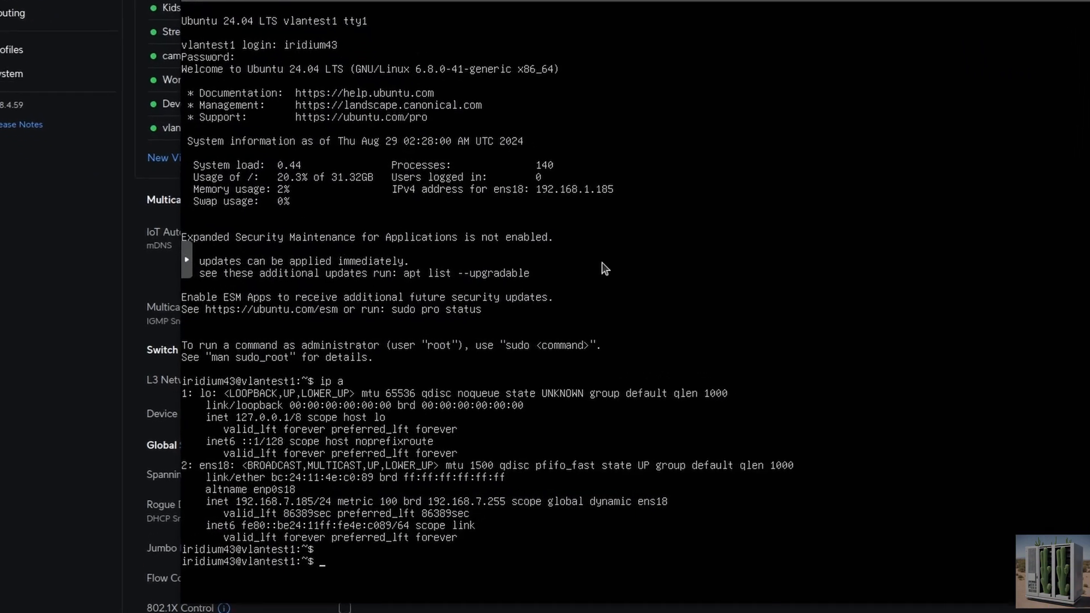
text(ping 192.168)
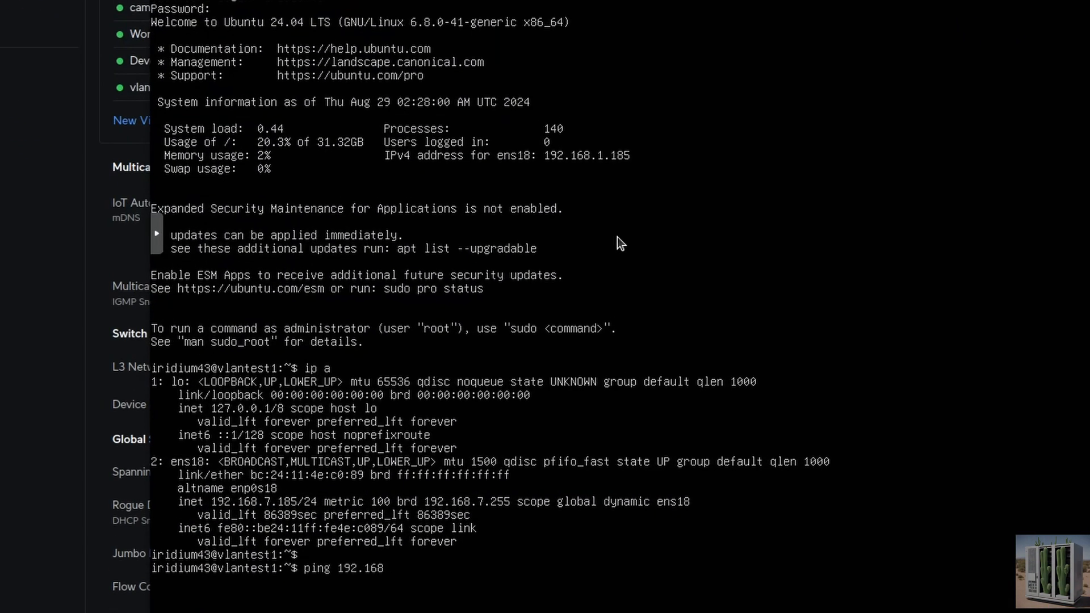
text(.3.10)
key(Return)
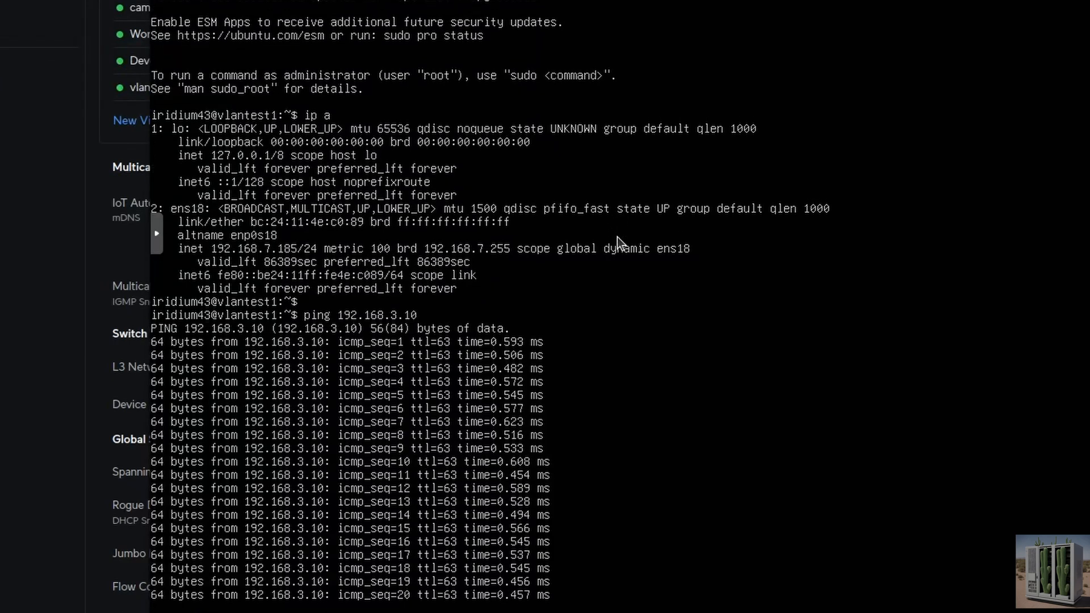
key(ctrl+c)
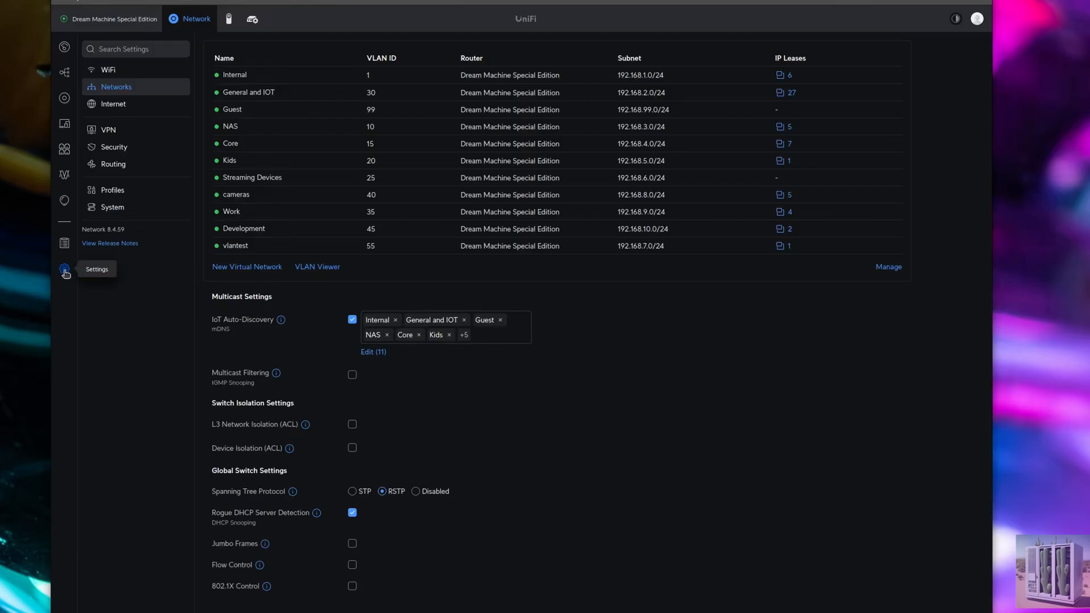
- Inspect the Traffic & Firewall Rules in Advanced view, then return to the Simple list
click(64, 269)
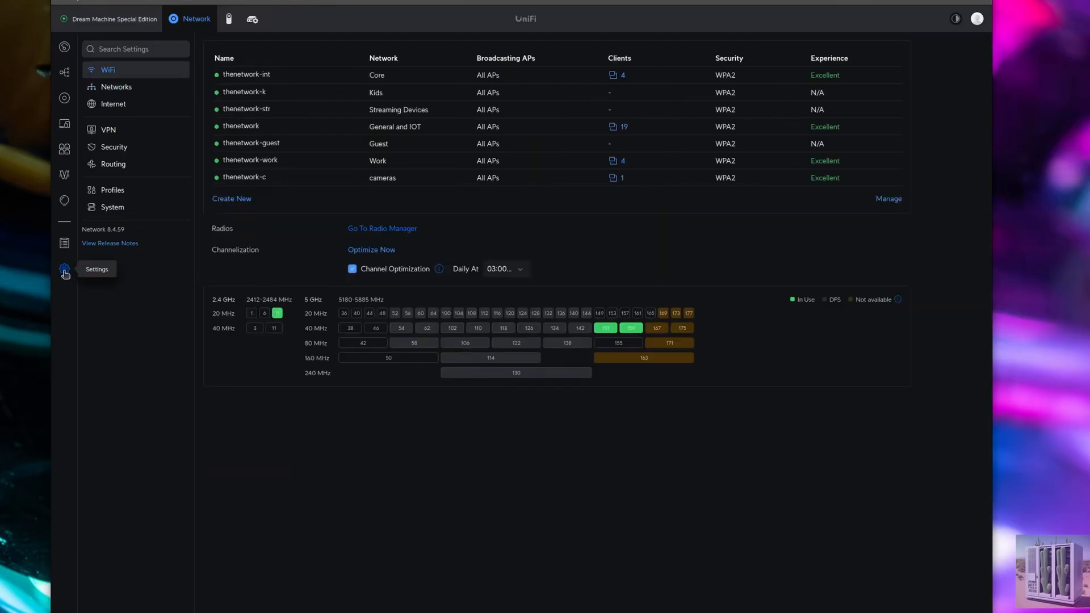
click(125, 149)
click(511, 50)
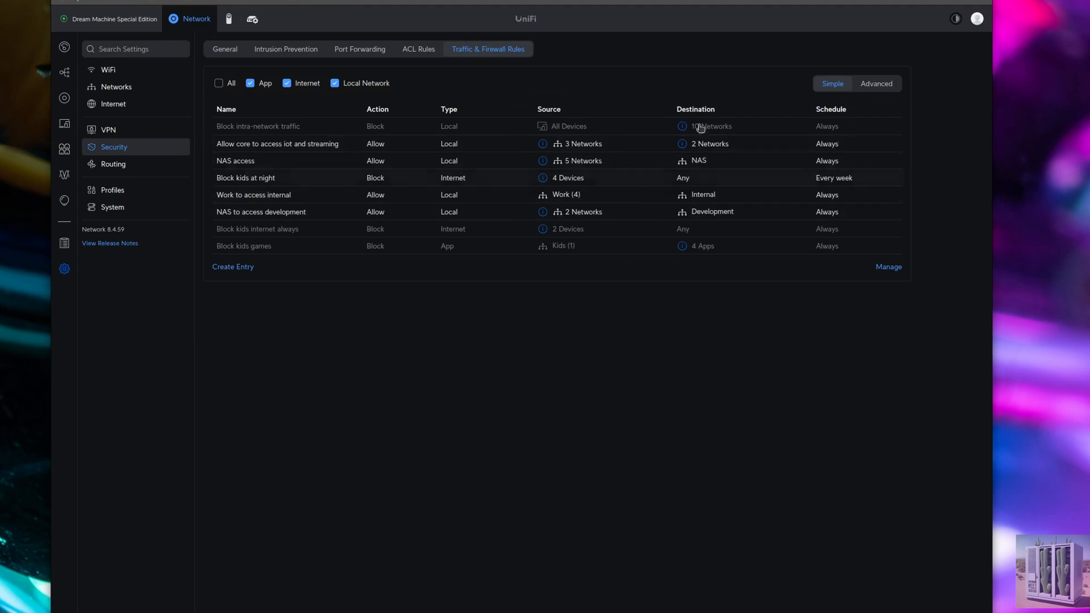
click(876, 84)
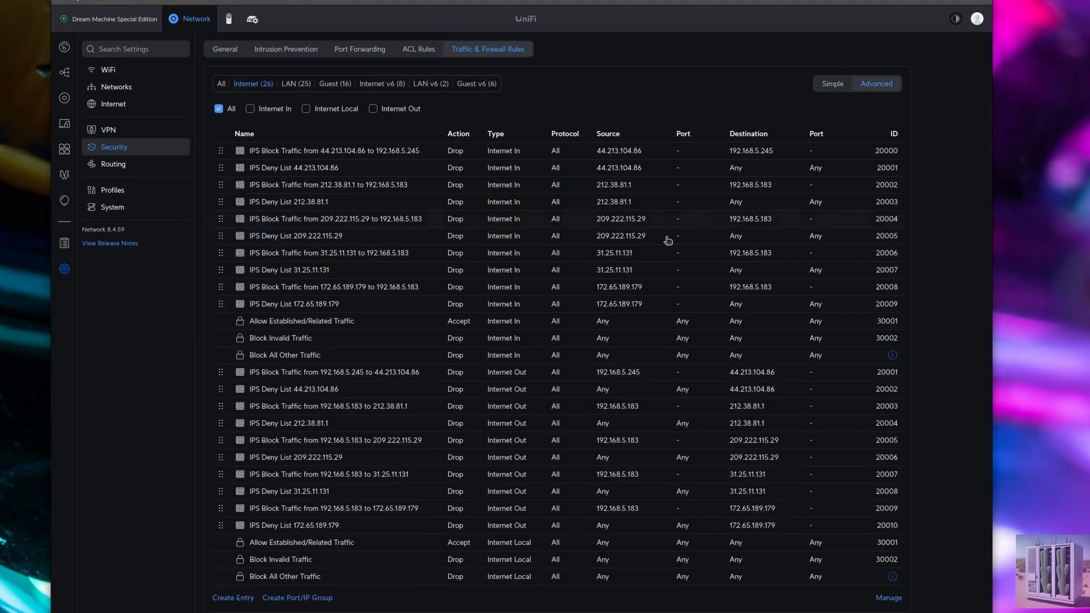
scroll(727, 397, down, 3)
scroll(807, 168, up, 3)
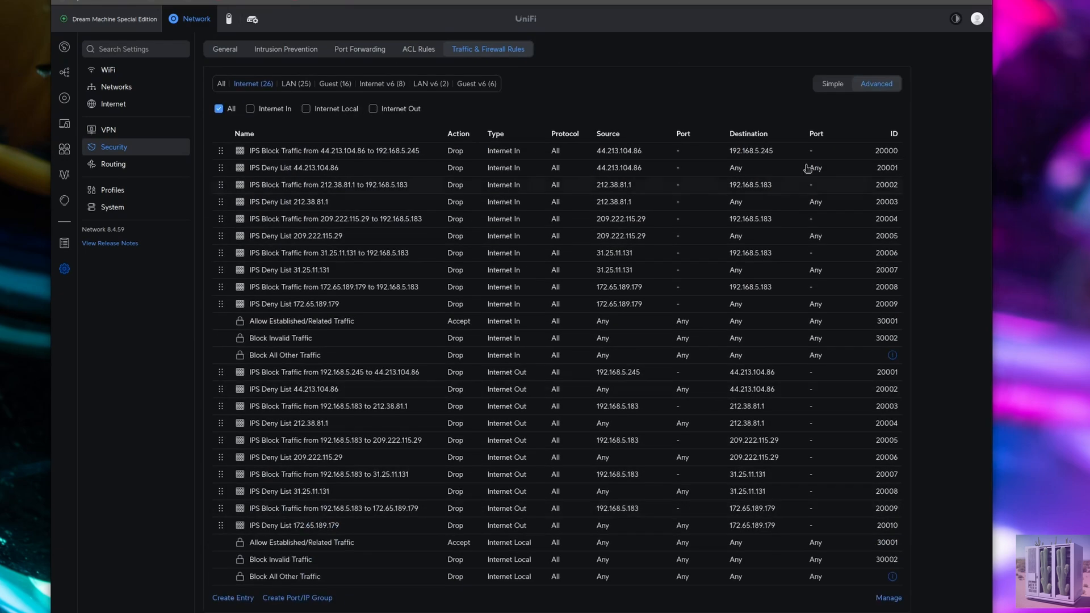
click(833, 84)
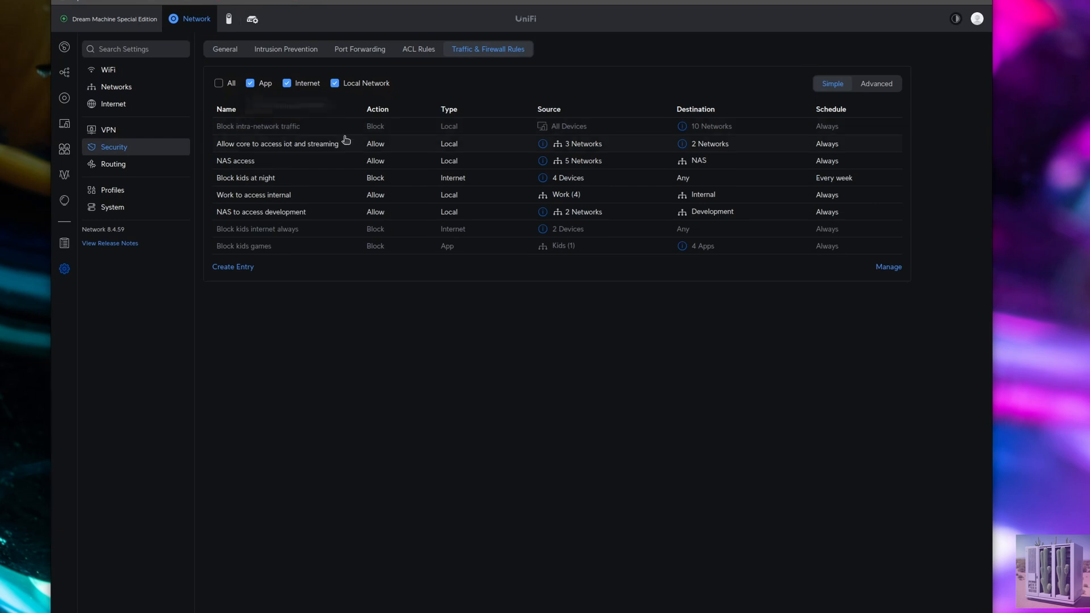
- Check the Block intra-network traffic rule, then resume it from the rules list so it is active
click(287, 124)
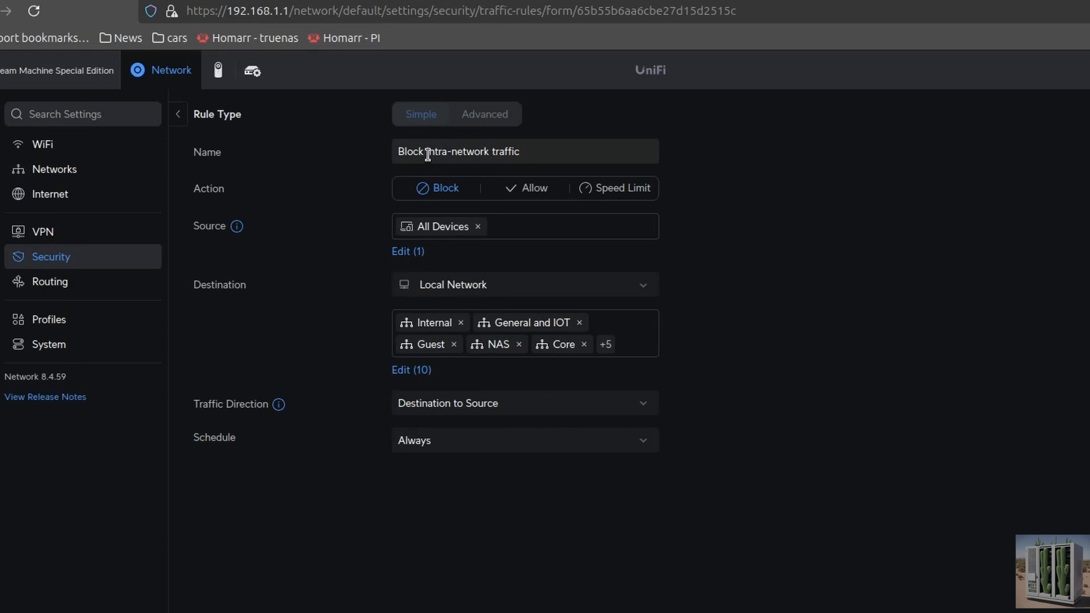
drag(418, 153, 523, 156)
click(524, 156)
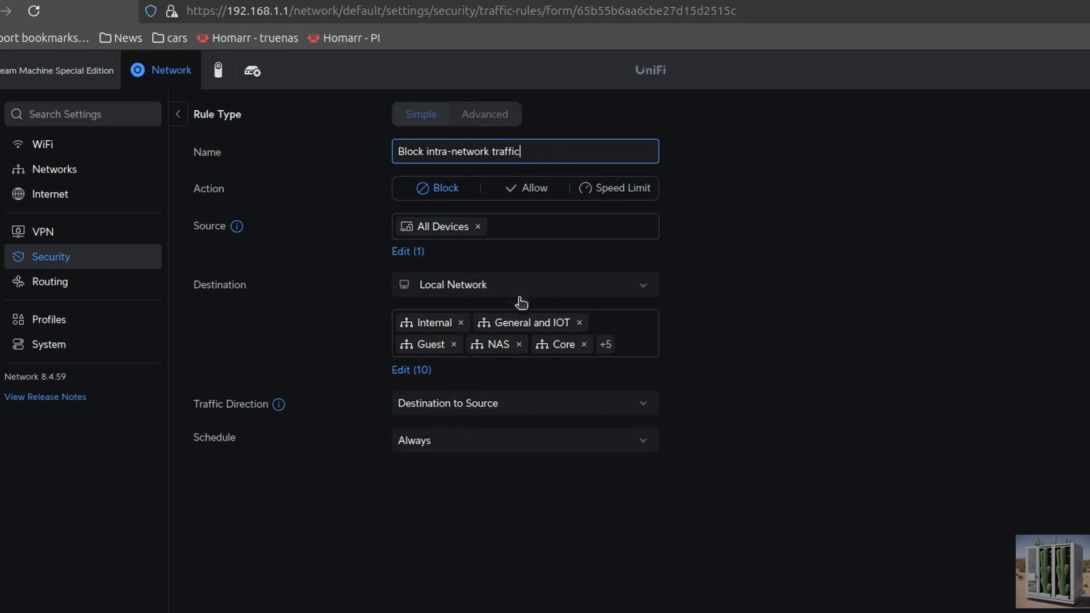
click(179, 115)
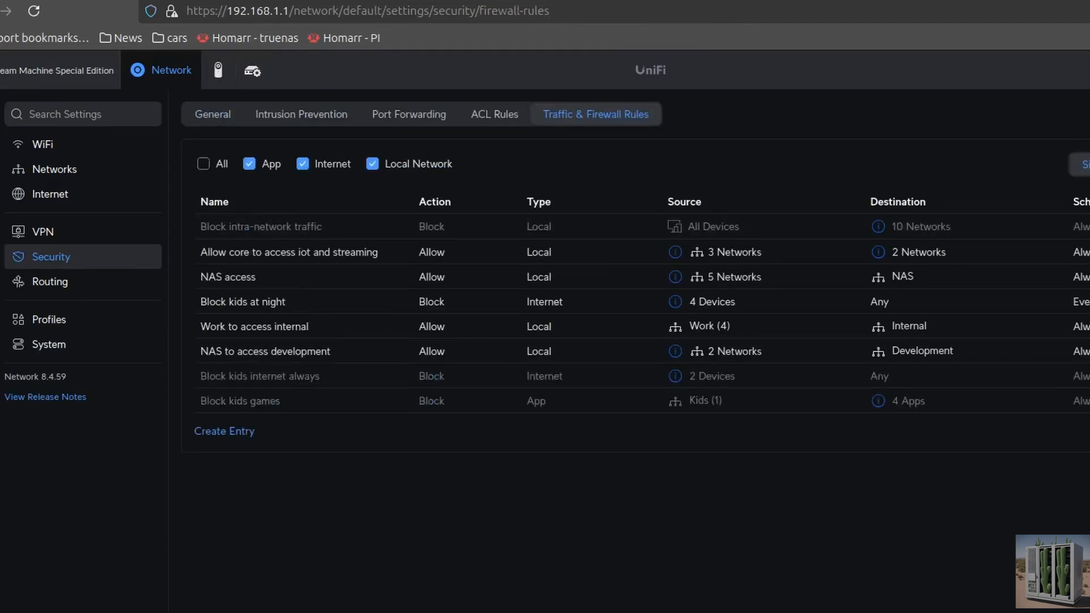
click(209, 227)
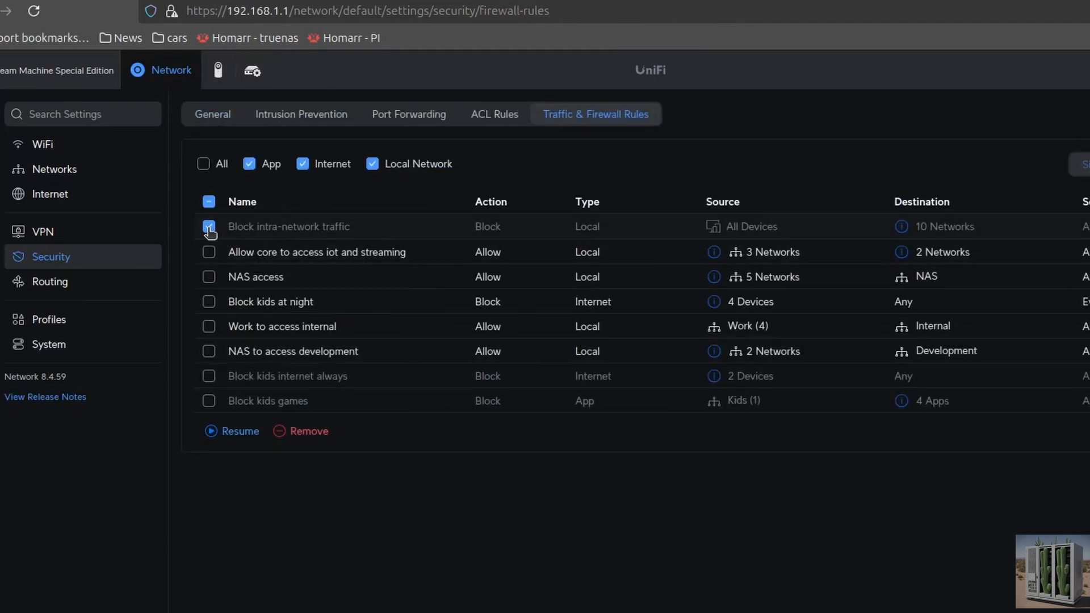
click(244, 432)
- Set the Block intra-network traffic rule's destination to All Local Networks (11 networks) and save it
click(896, 268)
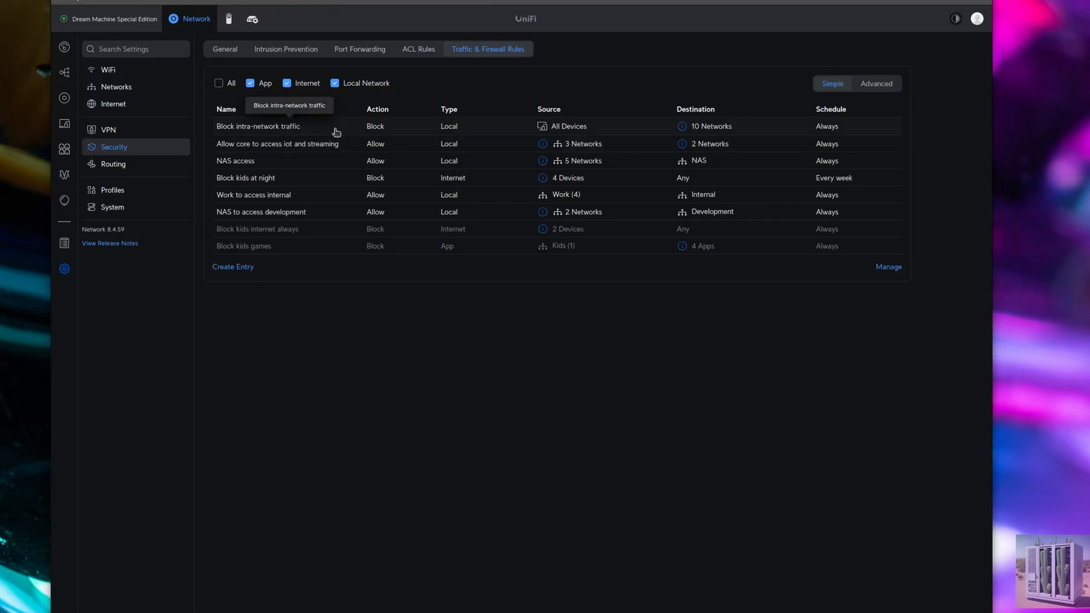
click(336, 131)
click(515, 215)
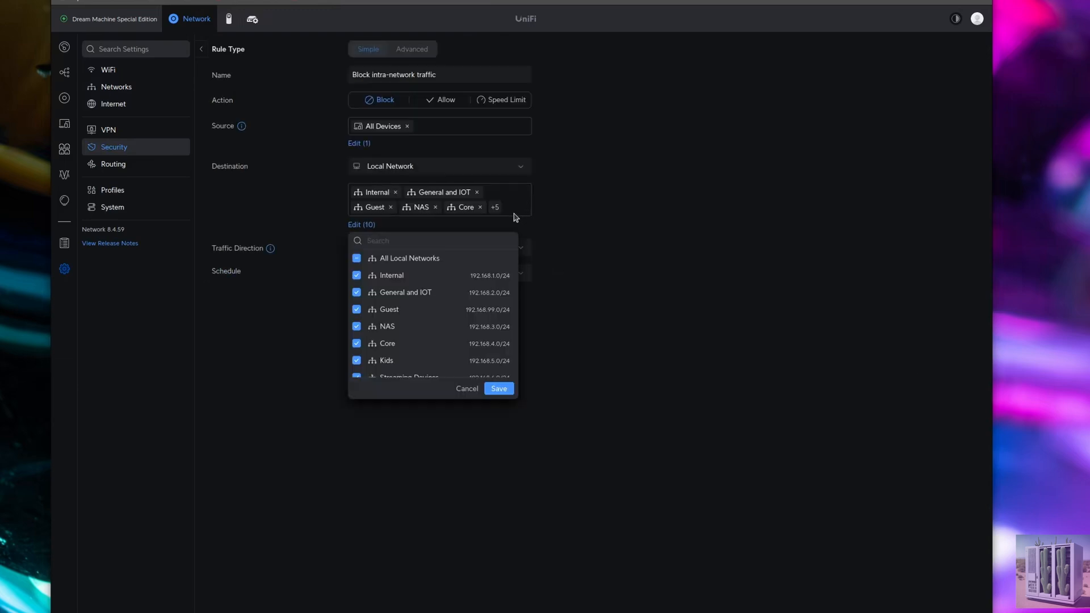
scroll(496, 272, down, 2)
scroll(503, 275, up, 2)
scroll(448, 273, down, 3)
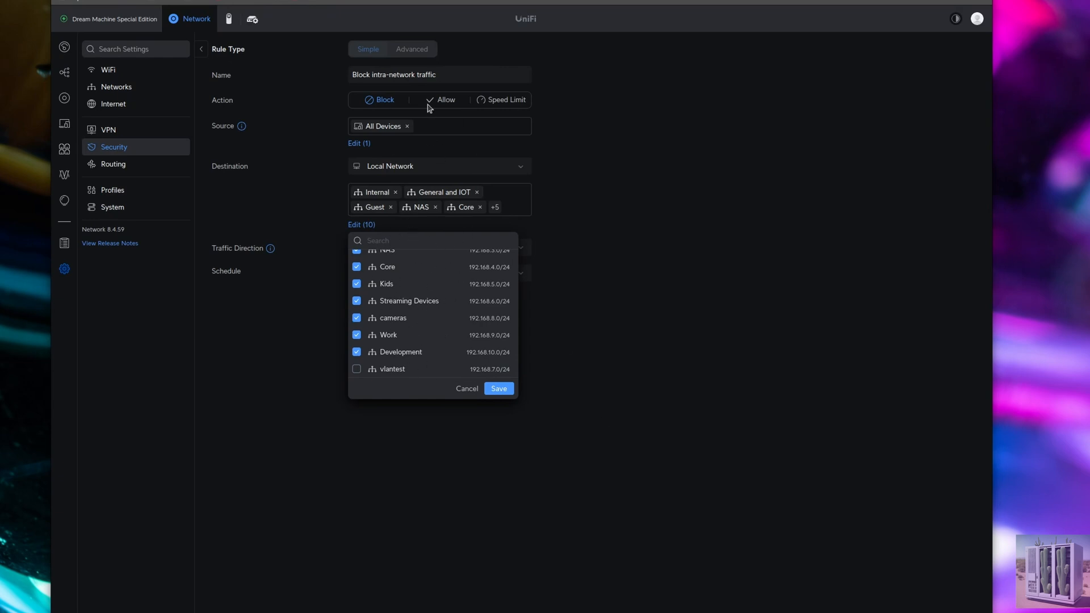
click(358, 371)
scroll(369, 356, up, 2)
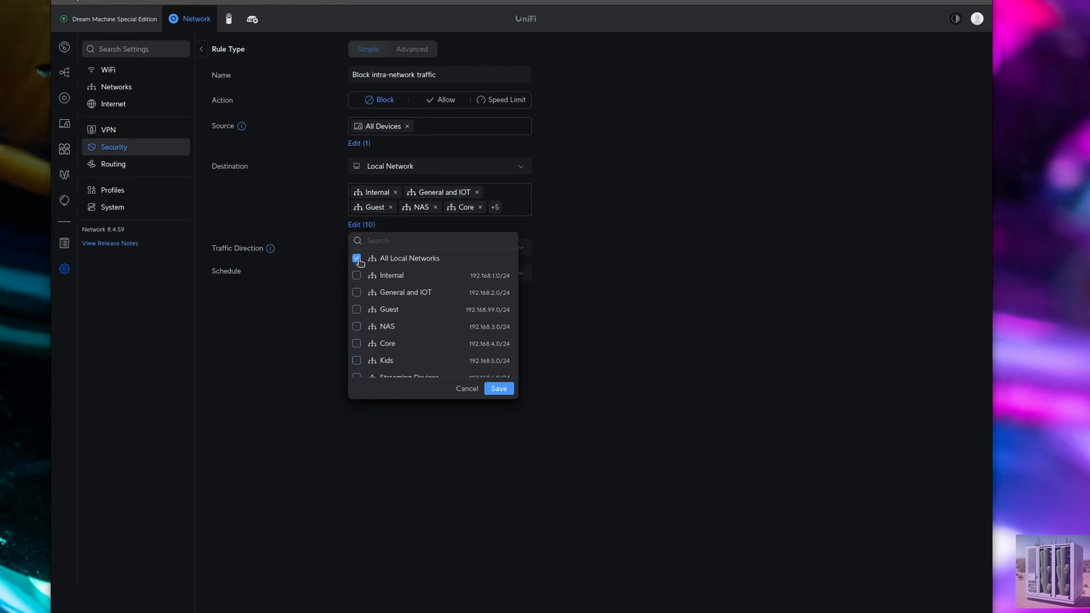
click(357, 260)
scroll(359, 264, down, 3)
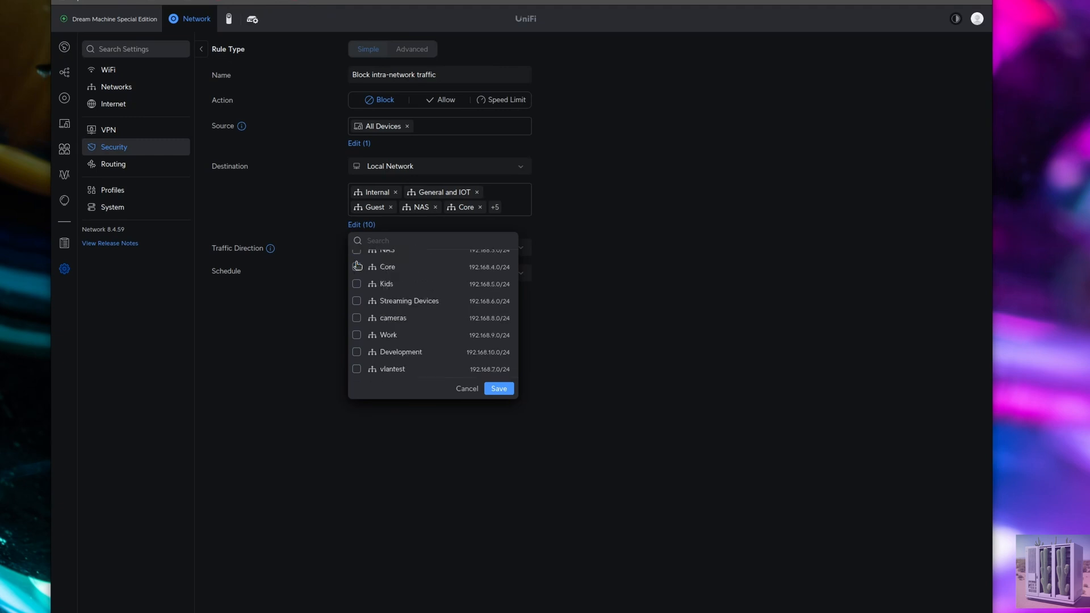
click(498, 388)
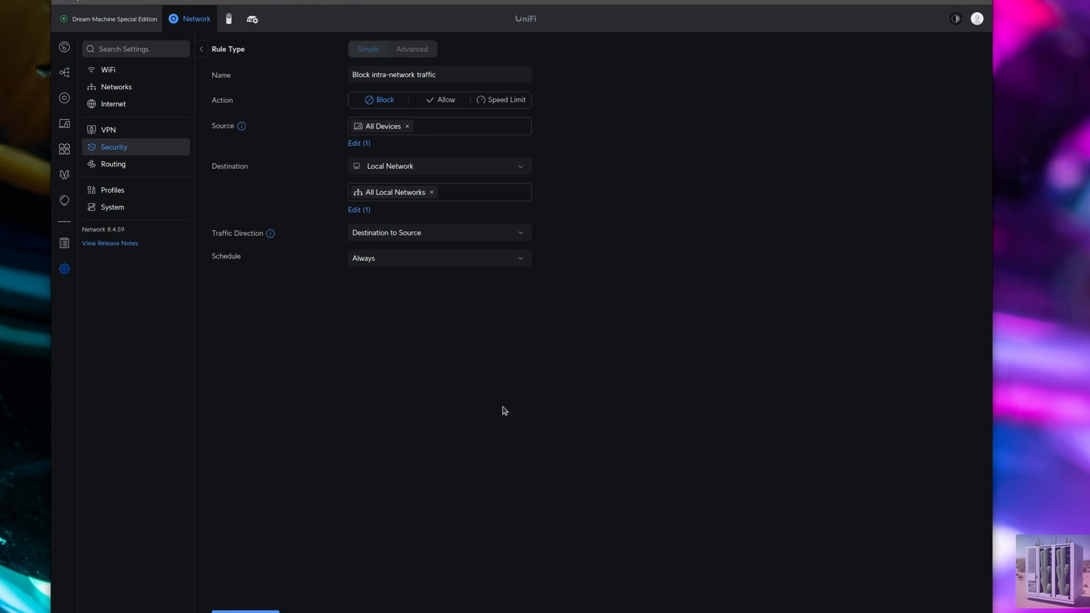
click(246, 612)
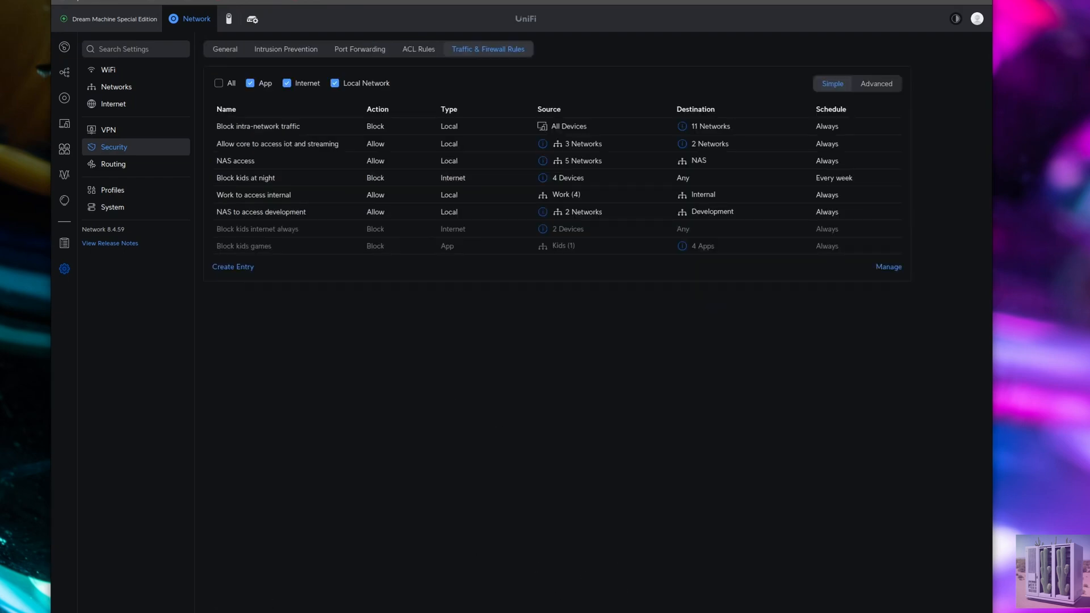
- Rerun the ping to 192.168.3.10 in the vlantest VM's noVNC console, then switch back to UniFi
right_click(256, 612)
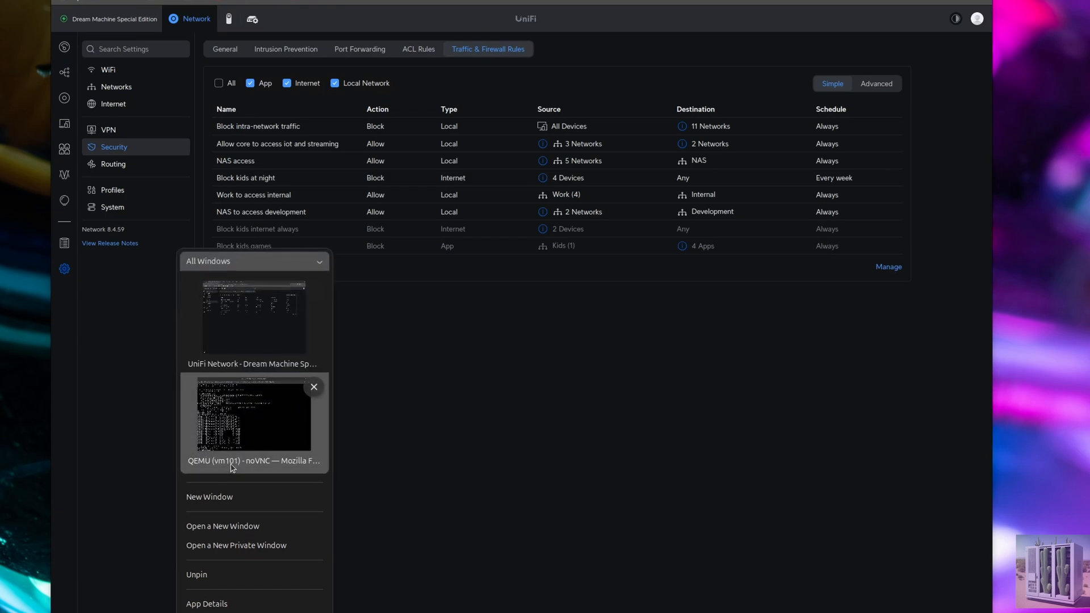
click(229, 431)
key(Return)
key(Return)
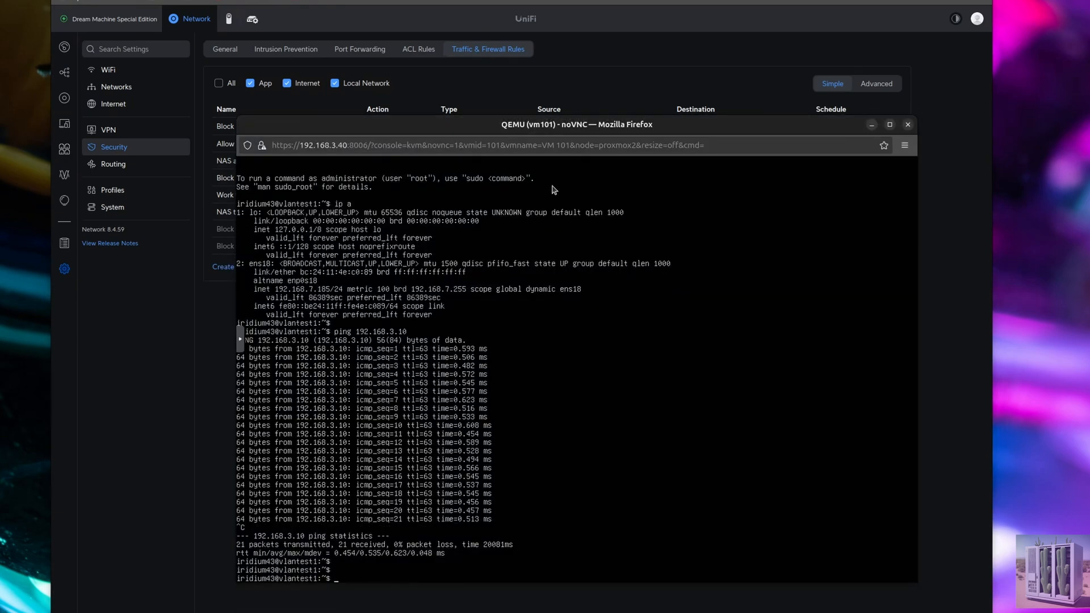
key(Up)
key(Return)
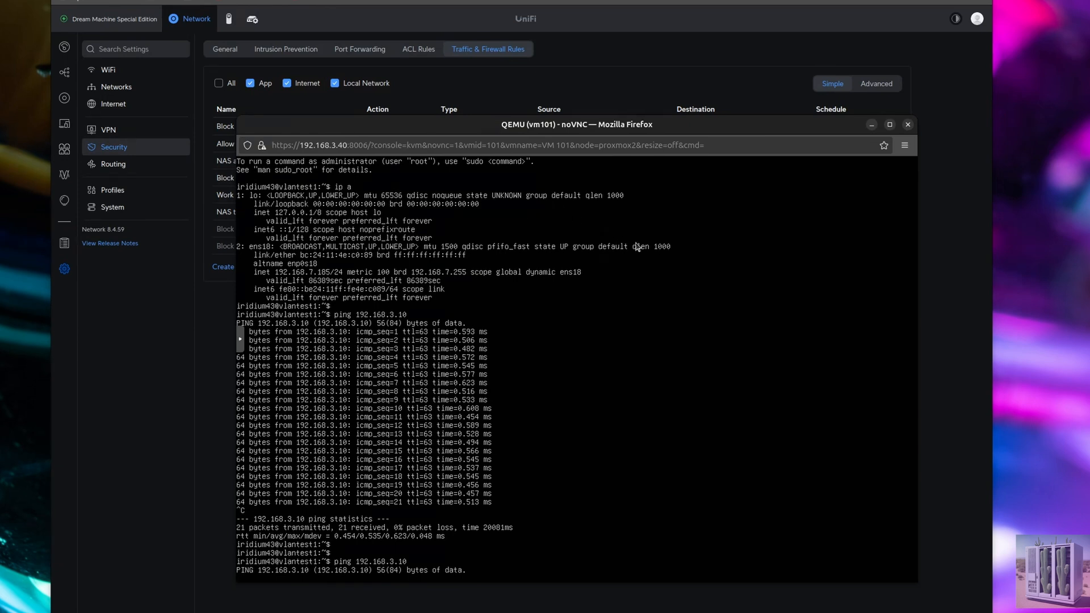
key(alt+Tab)
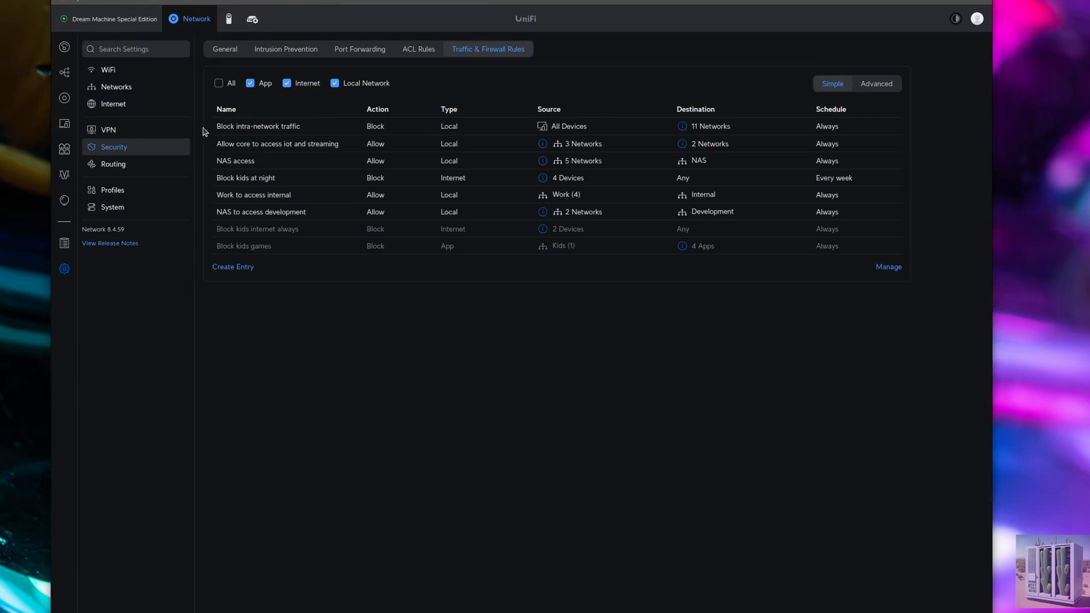
click(67, 272)
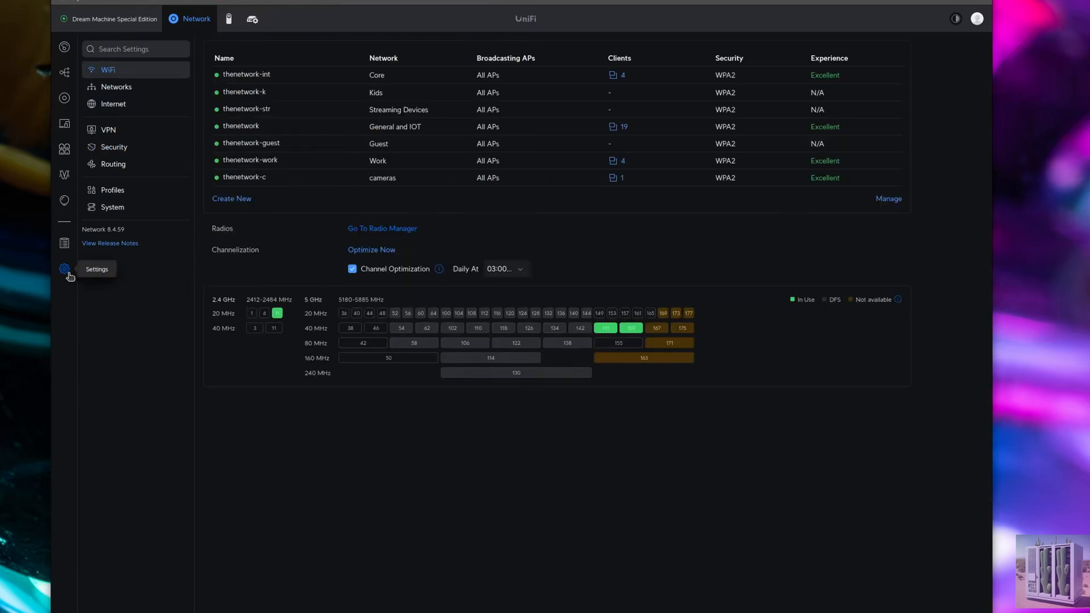
click(121, 87)
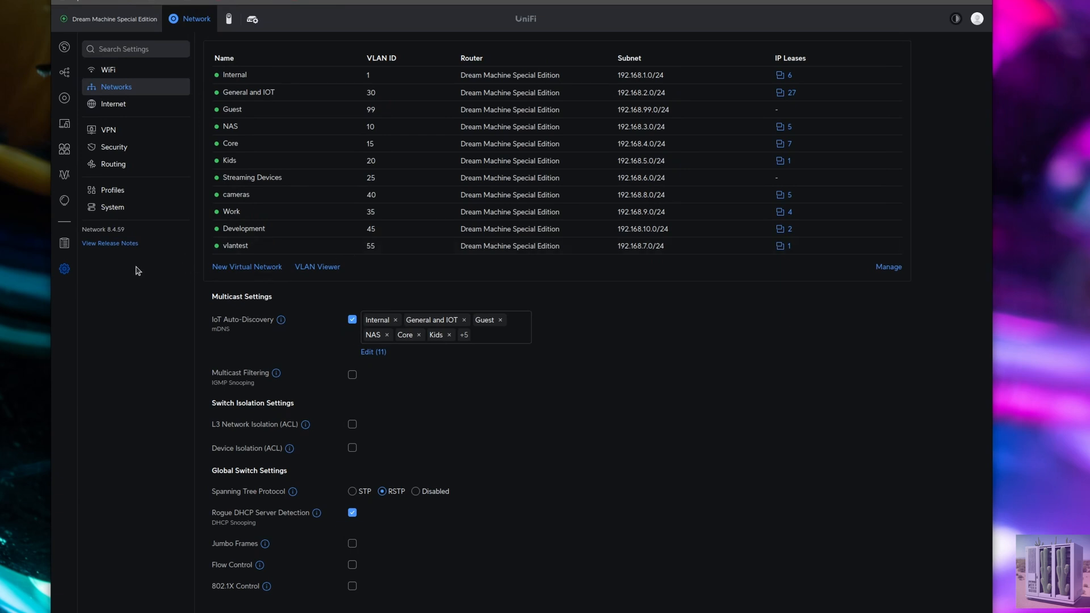
click(67, 271)
click(113, 146)
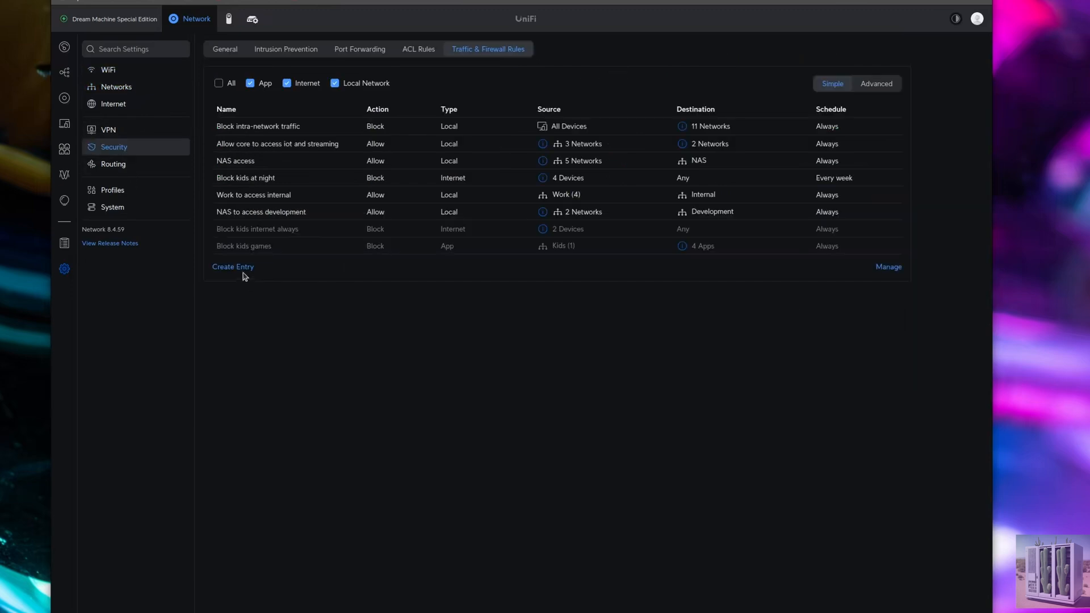
- Start a new traffic rule named 'Allow vlan test to asccess nas' with vlantest as its source
click(244, 273)
text(Allow )
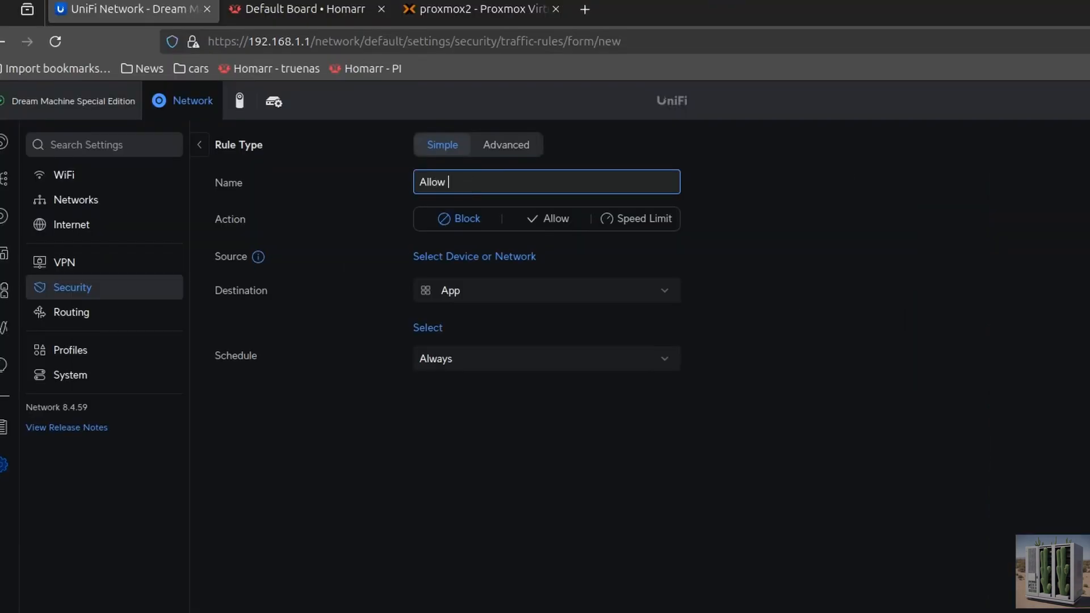
text(vlan test to asccess nas)
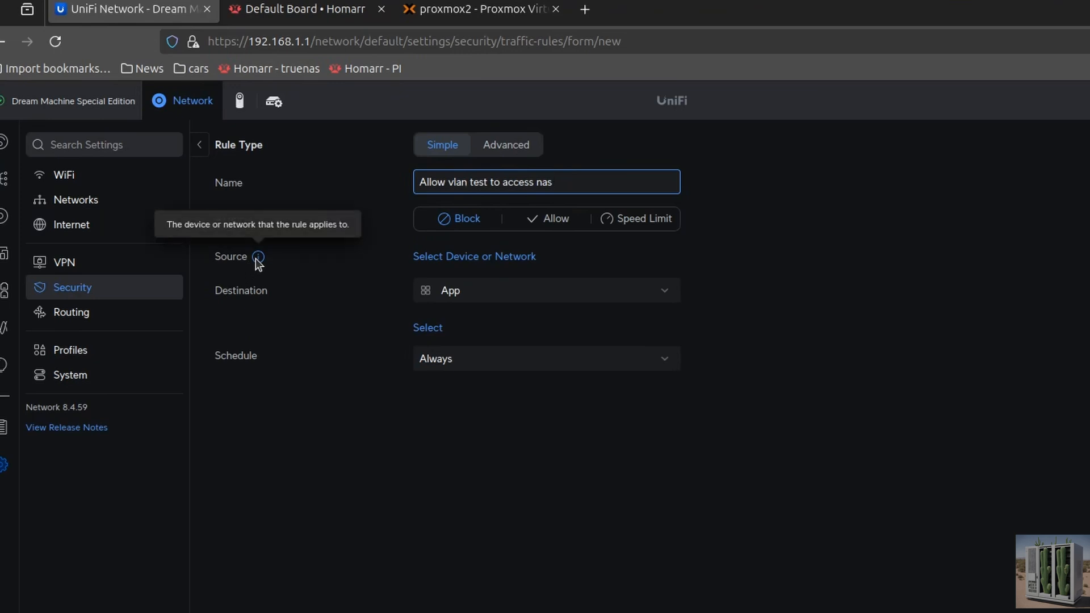
click(526, 260)
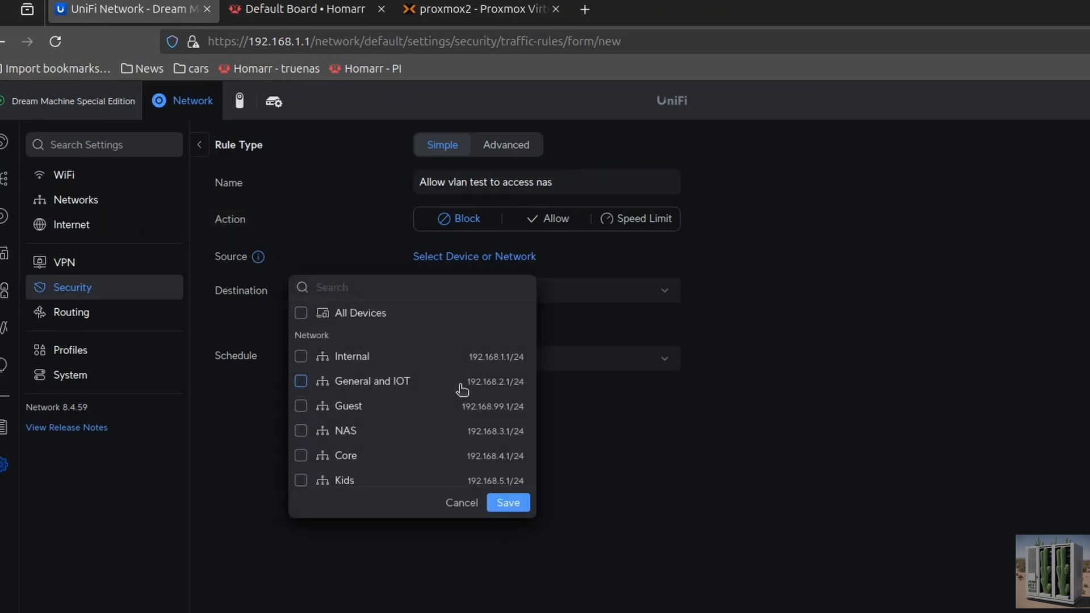
scroll(452, 389, down, 3)
scroll(446, 401, down, 3)
scroll(402, 389, up, 1)
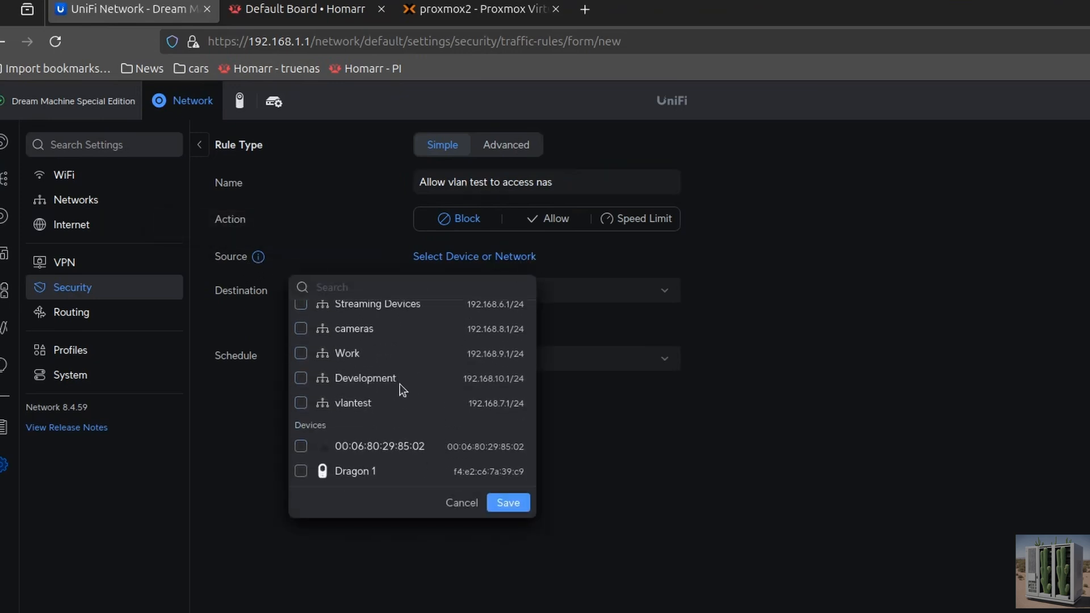
click(301, 423)
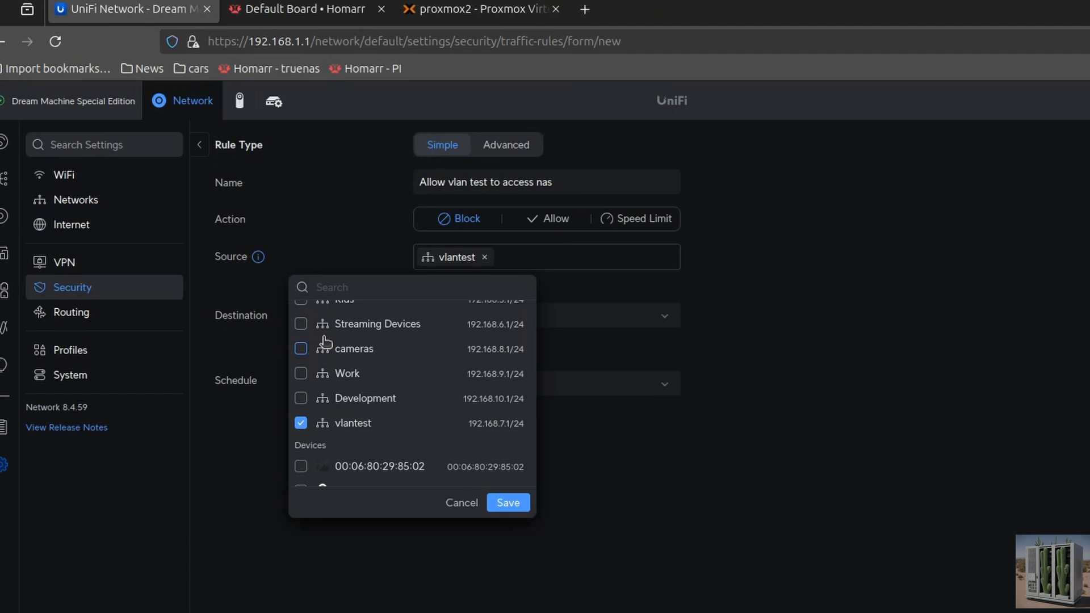
click(508, 504)
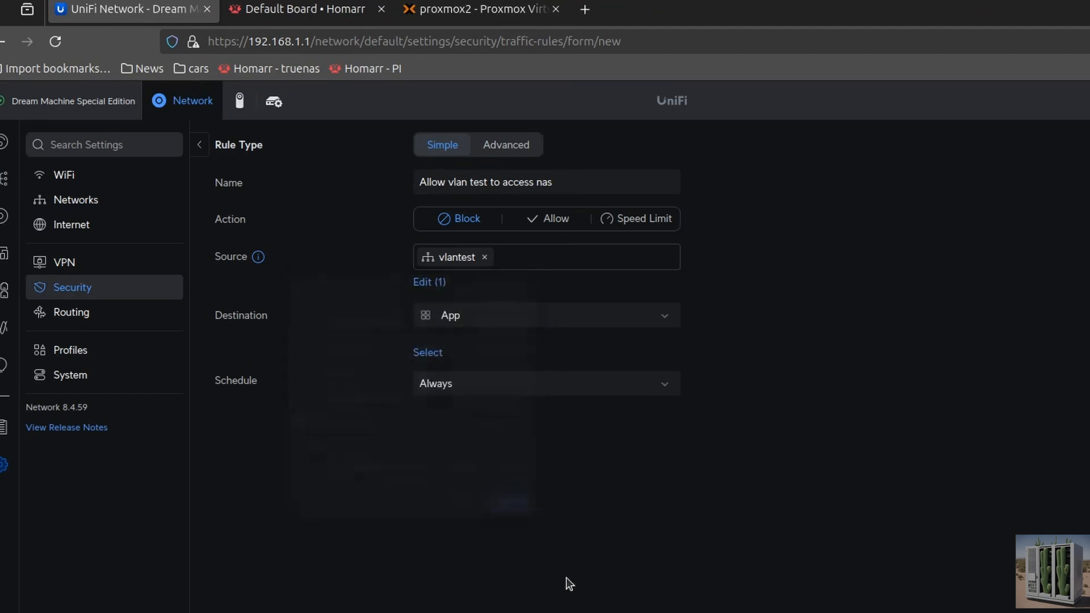
- Set the rule's destination to the NAS local network with schedule Always, and save it
click(450, 318)
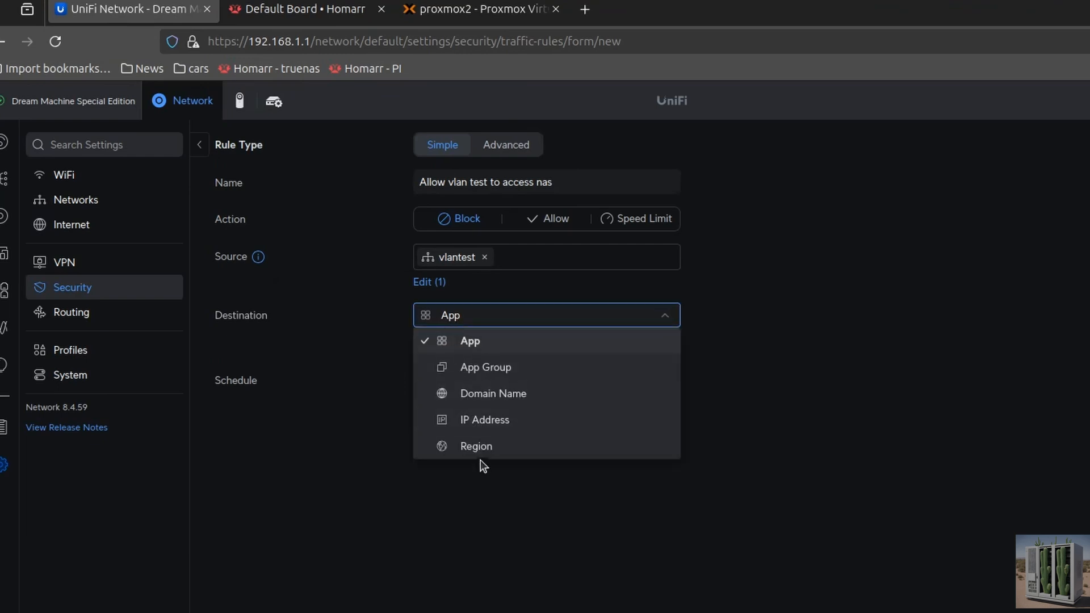
scroll(483, 446, down, 2)
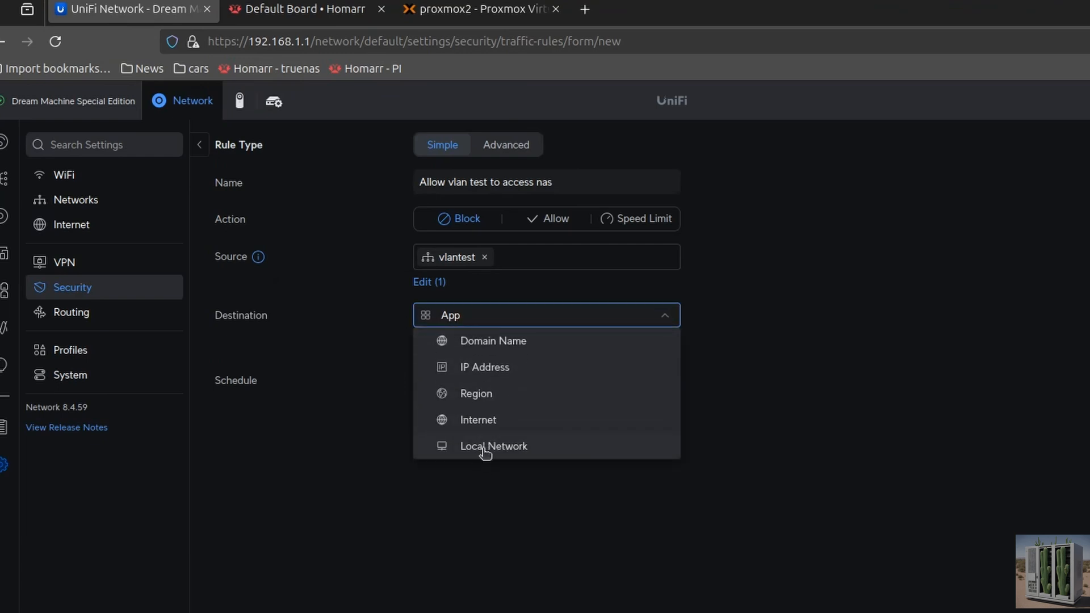
click(486, 449)
click(428, 355)
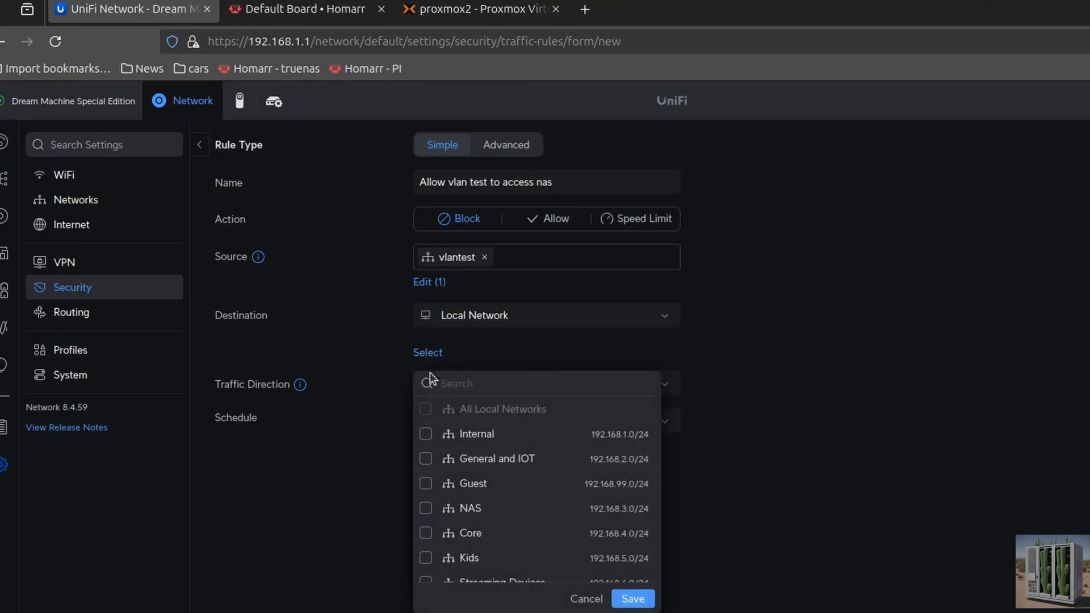
click(425, 508)
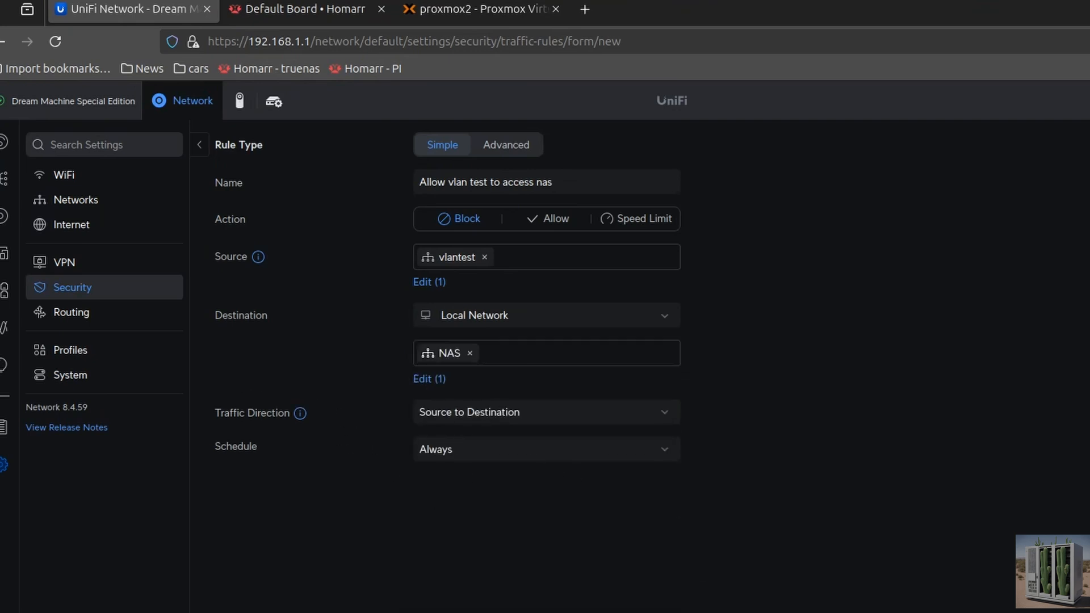
click(496, 444)
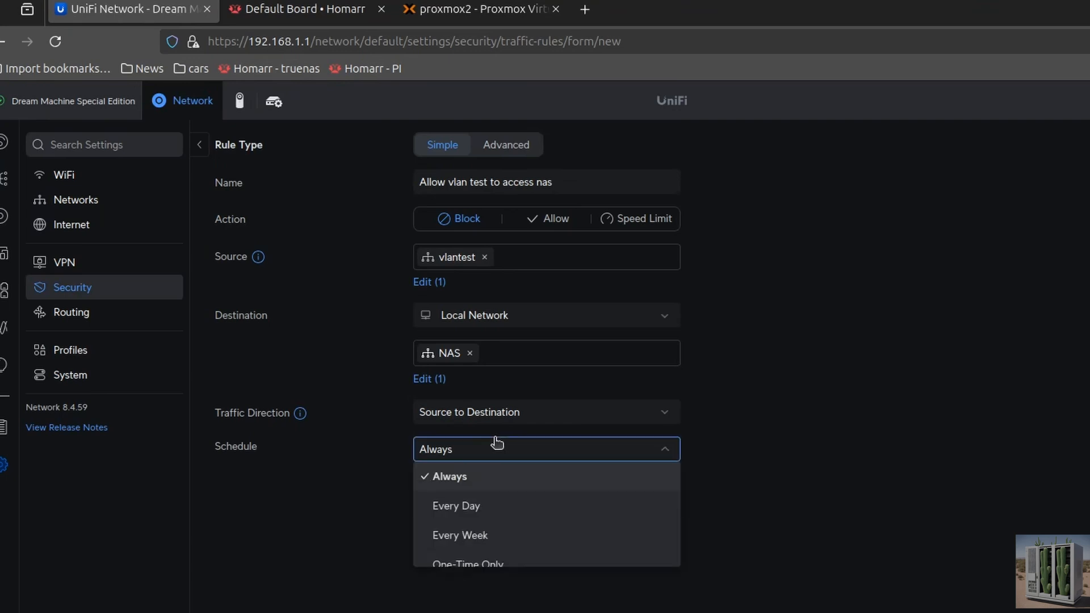
click(851, 522)
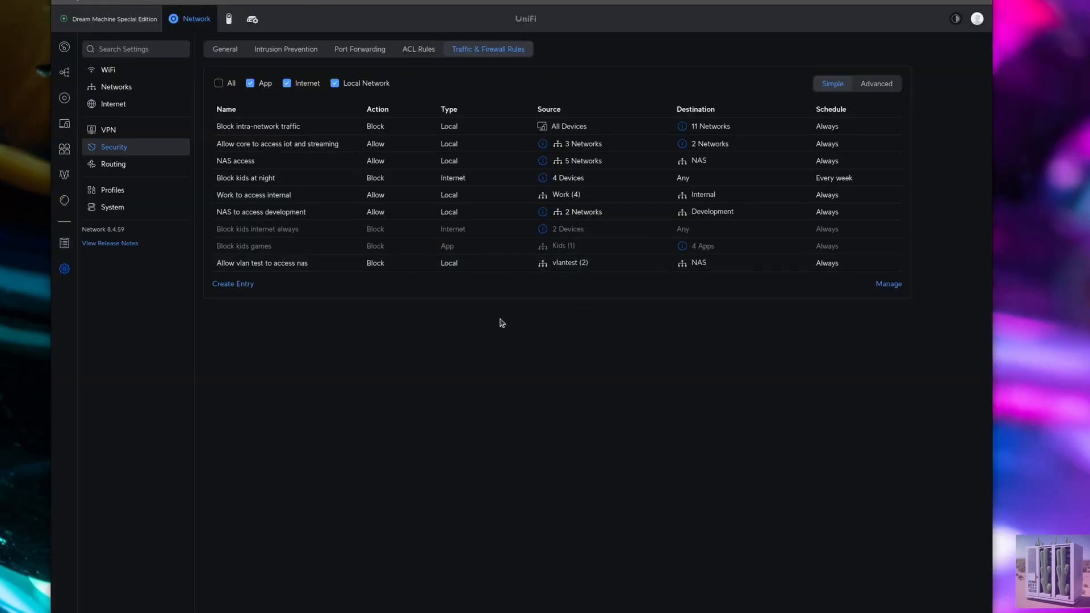
right_click(255, 612)
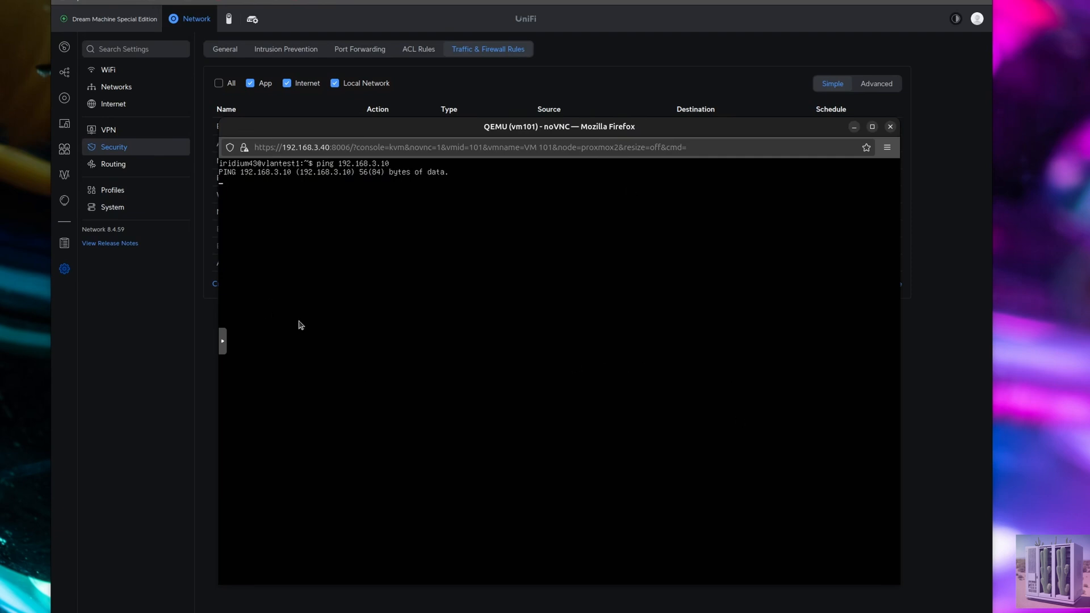
click(158, 430)
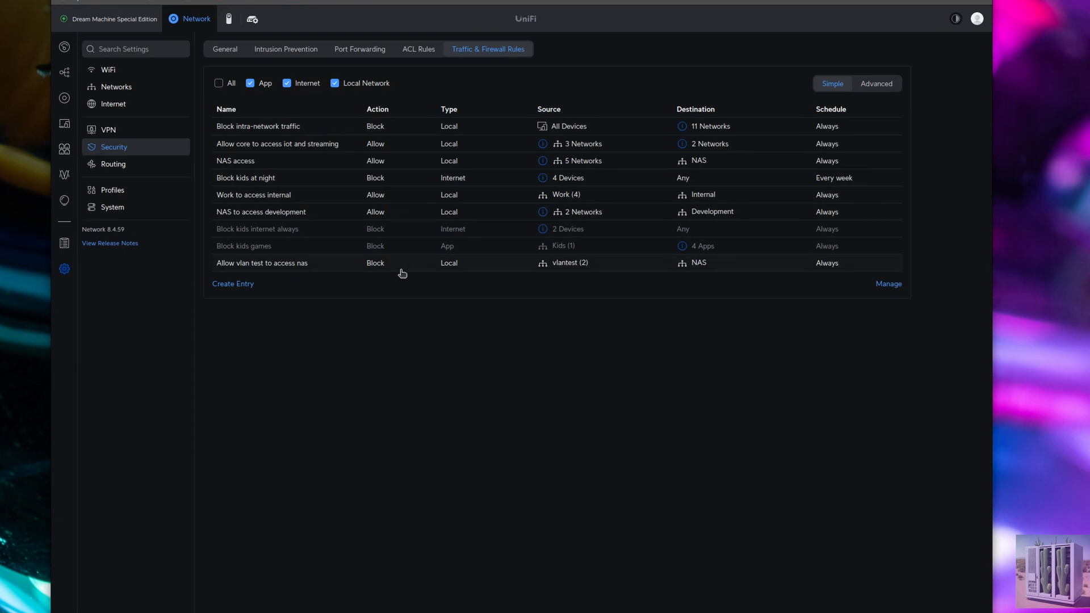
- Switch the Allow vlan test to access nas rule's action from Block to Allow and save it
click(289, 264)
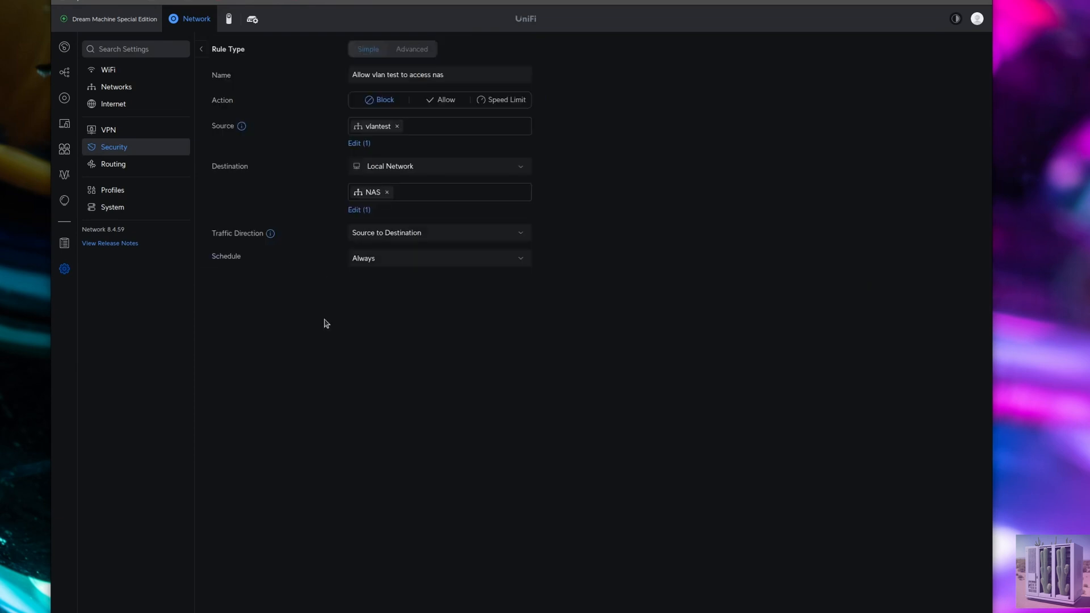
drag(361, 74, 462, 78)
click(411, 72)
click(463, 79)
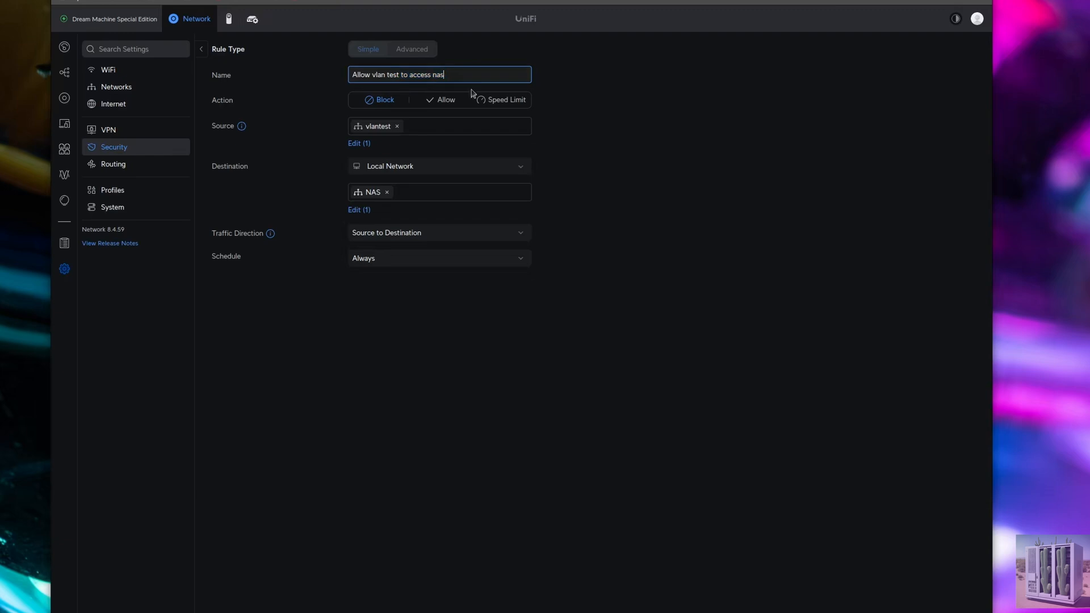
click(230, 104)
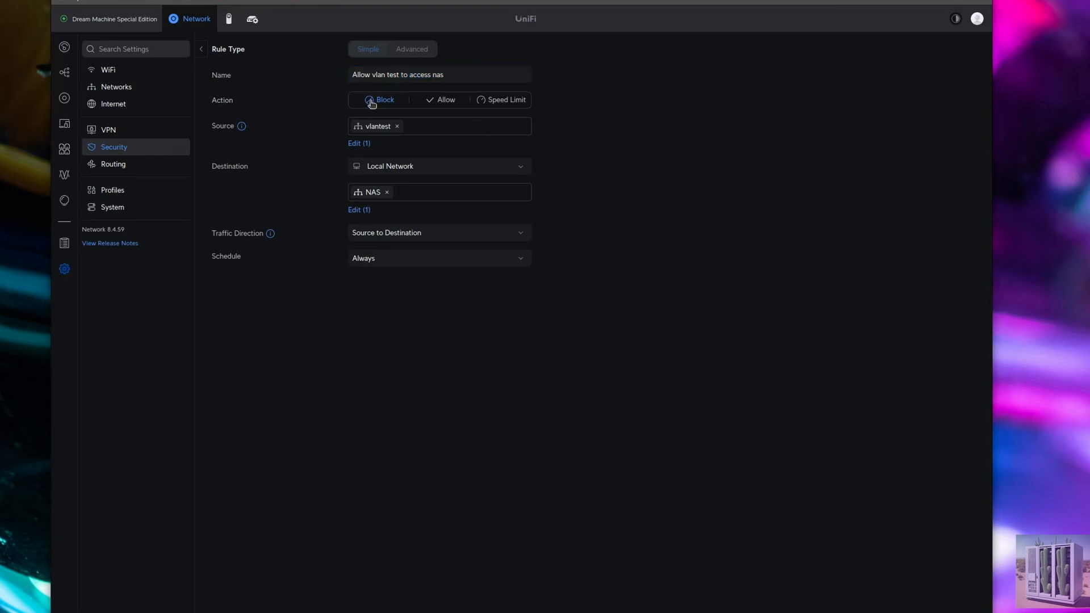
click(446, 101)
click(245, 612)
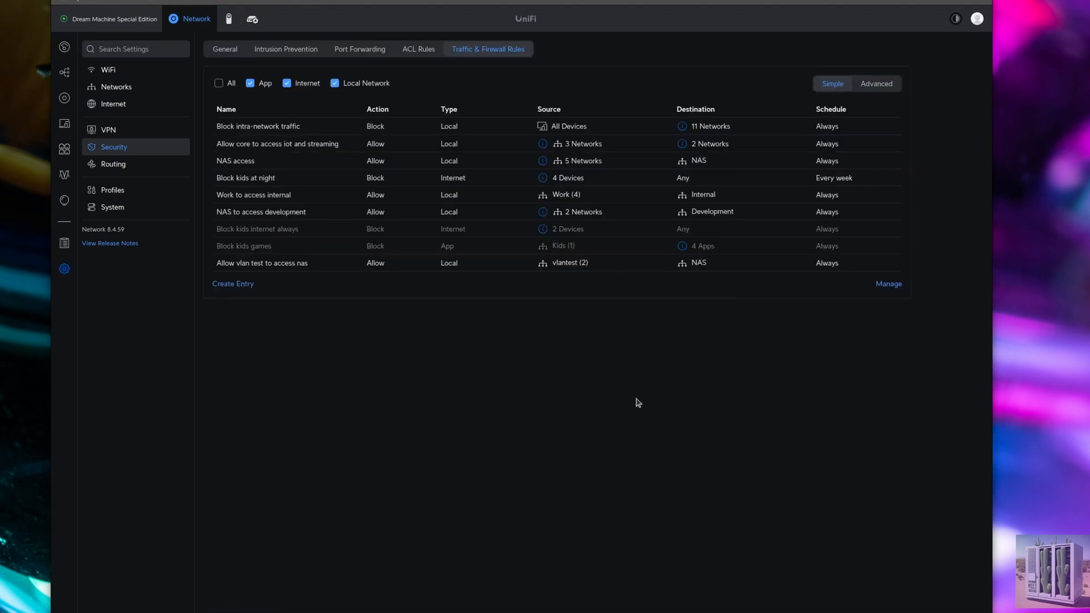
right_click(255, 612)
click(270, 467)
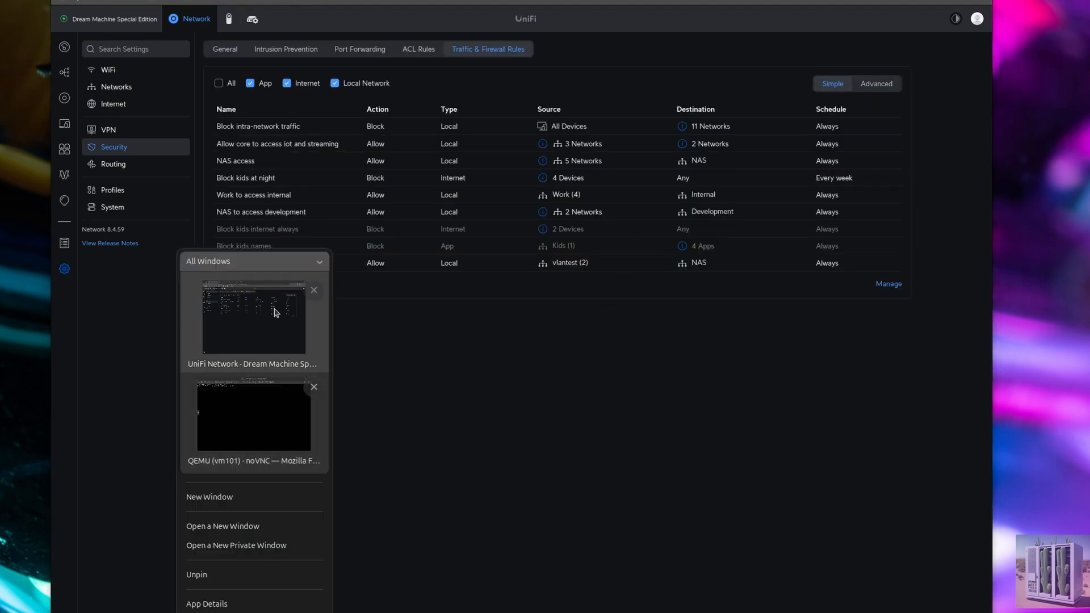
click(228, 430)
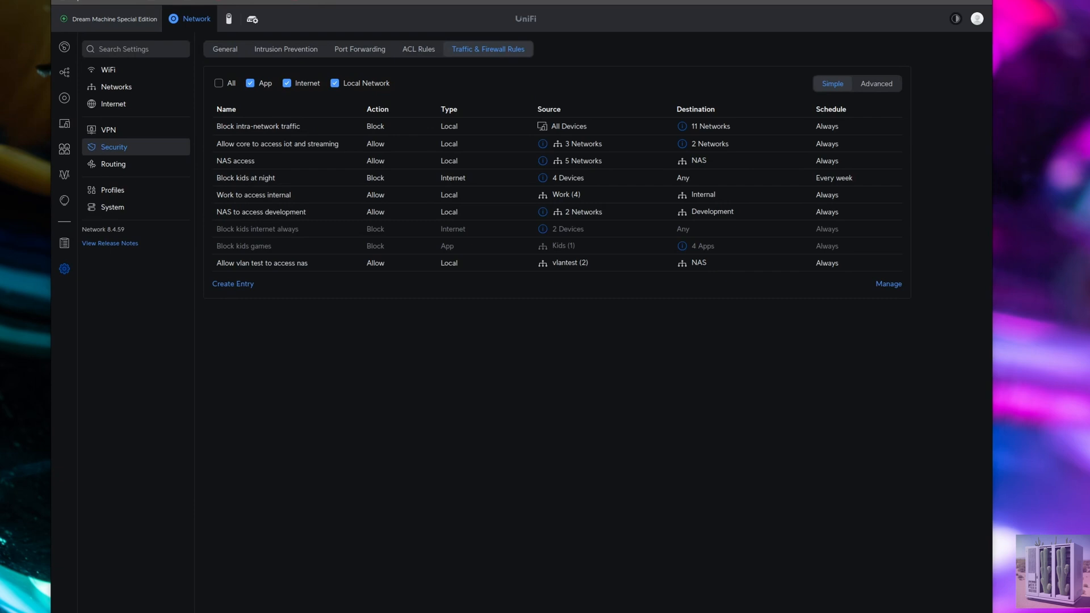
- Review the VLAN IDs and subnets on the Networks page, then go to the WiFi list
click(115, 87)
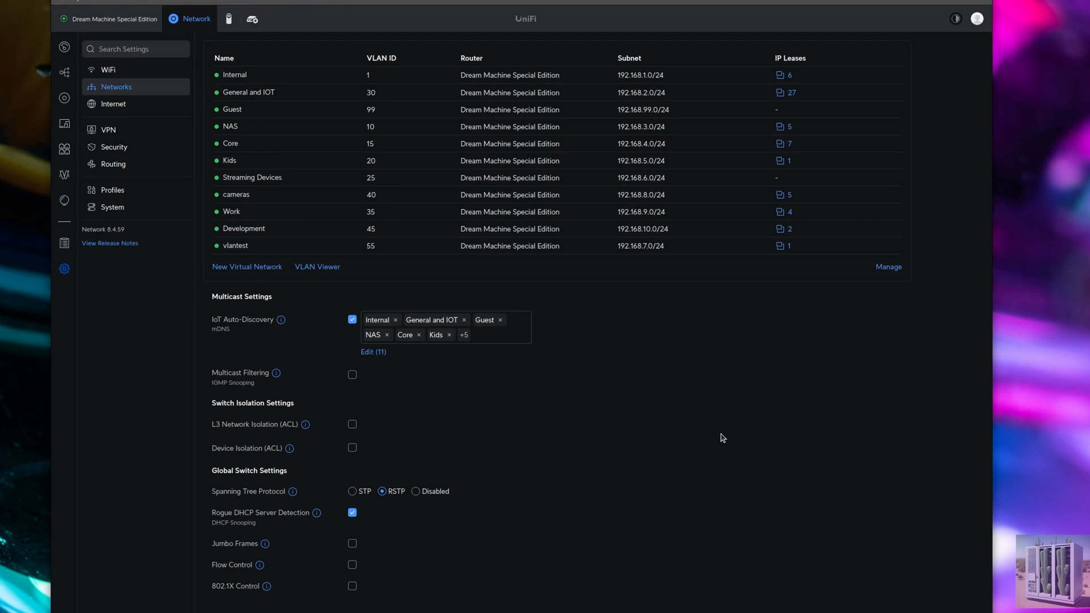
click(129, 75)
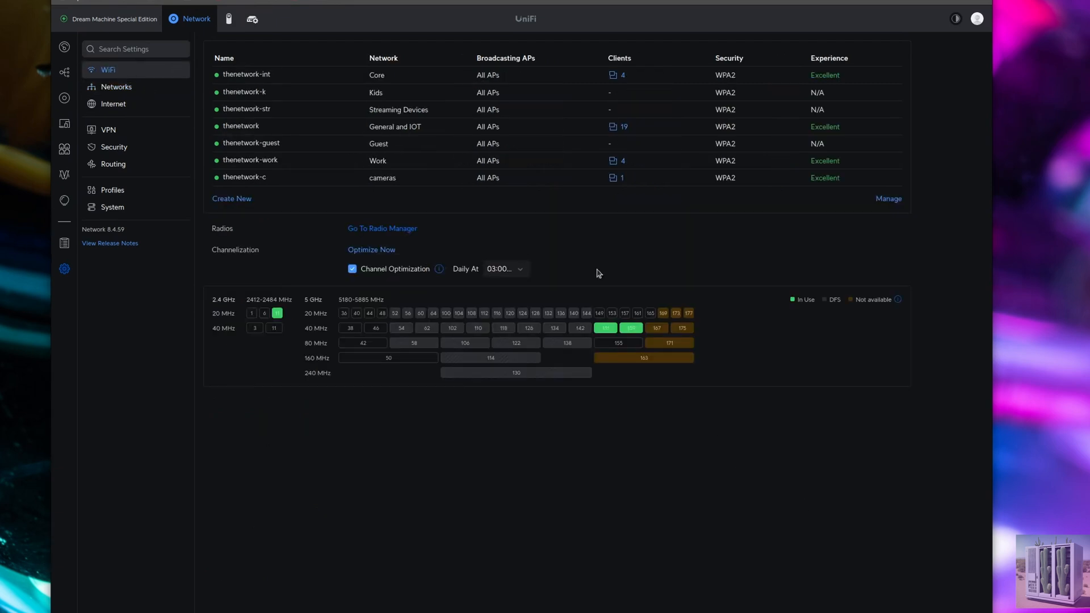
- Draft a new WiFi named vlantest with a password, assigned to the vlantest network
click(224, 203)
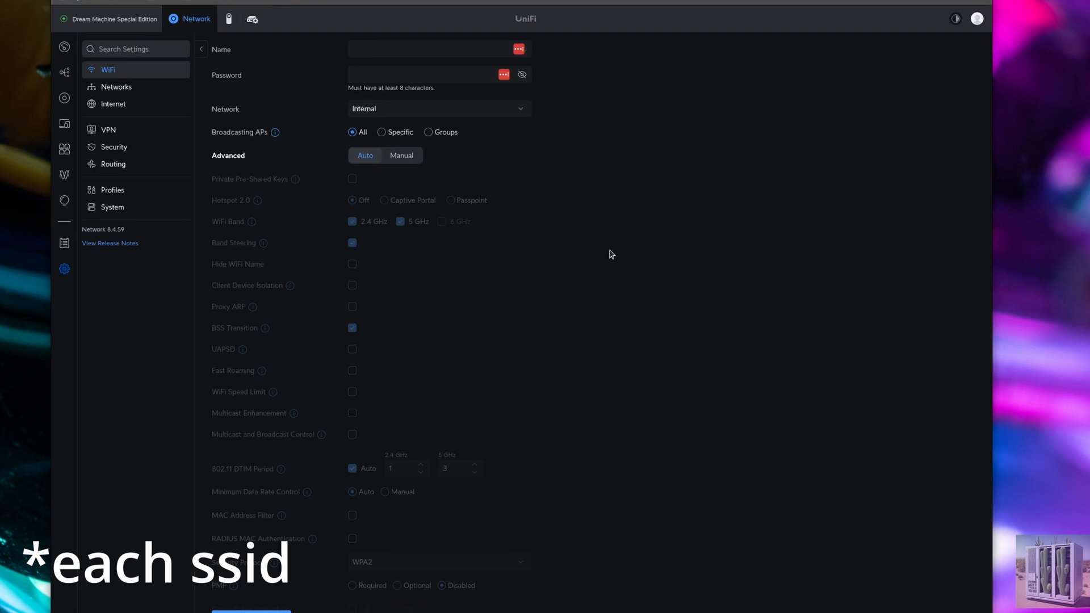
click(415, 47)
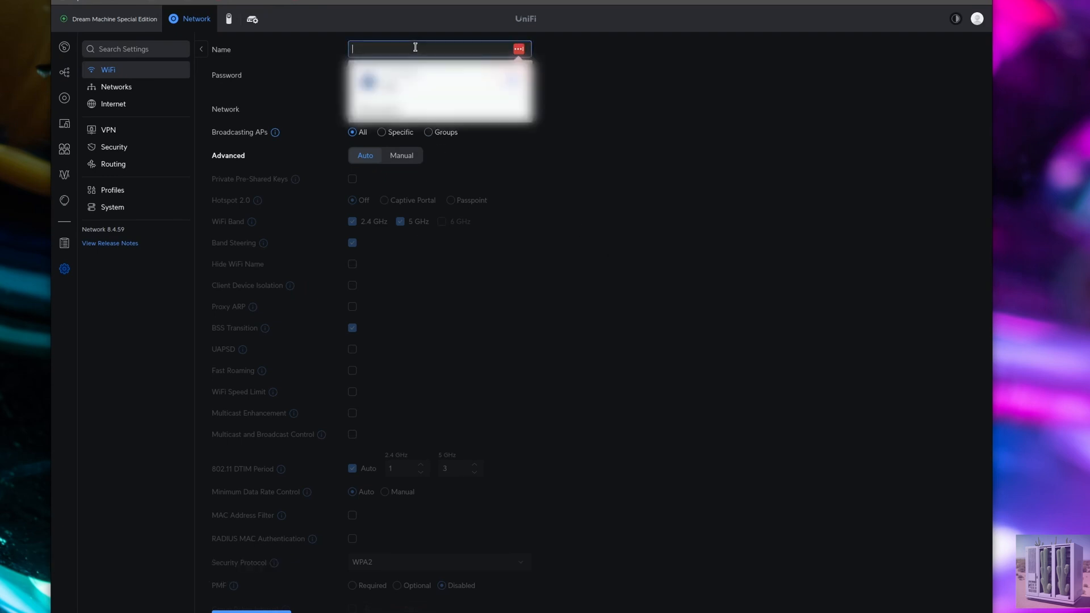
text(vlantest)
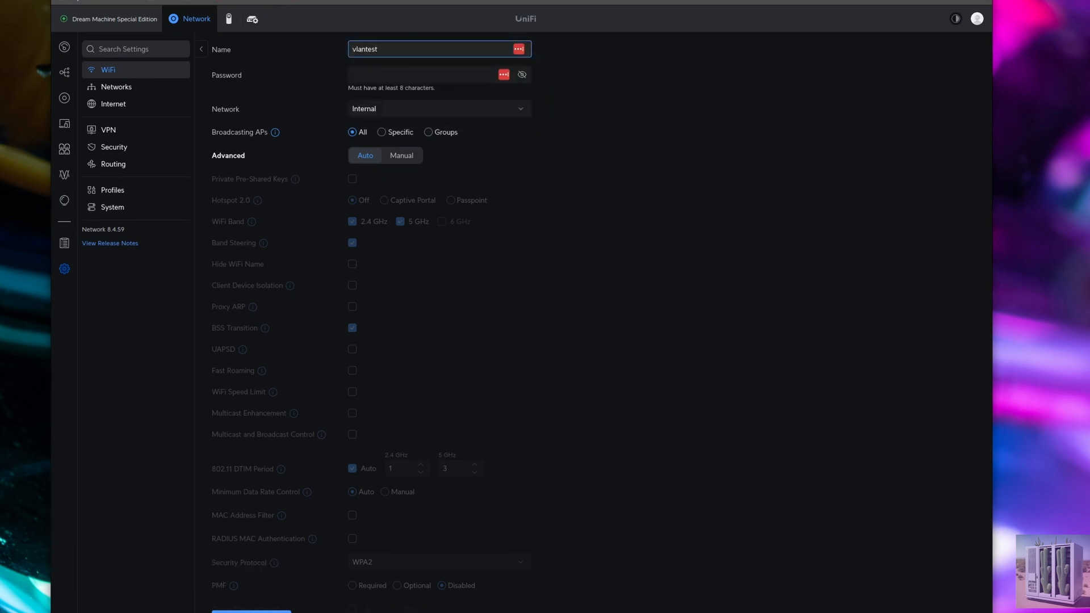
click(387, 75)
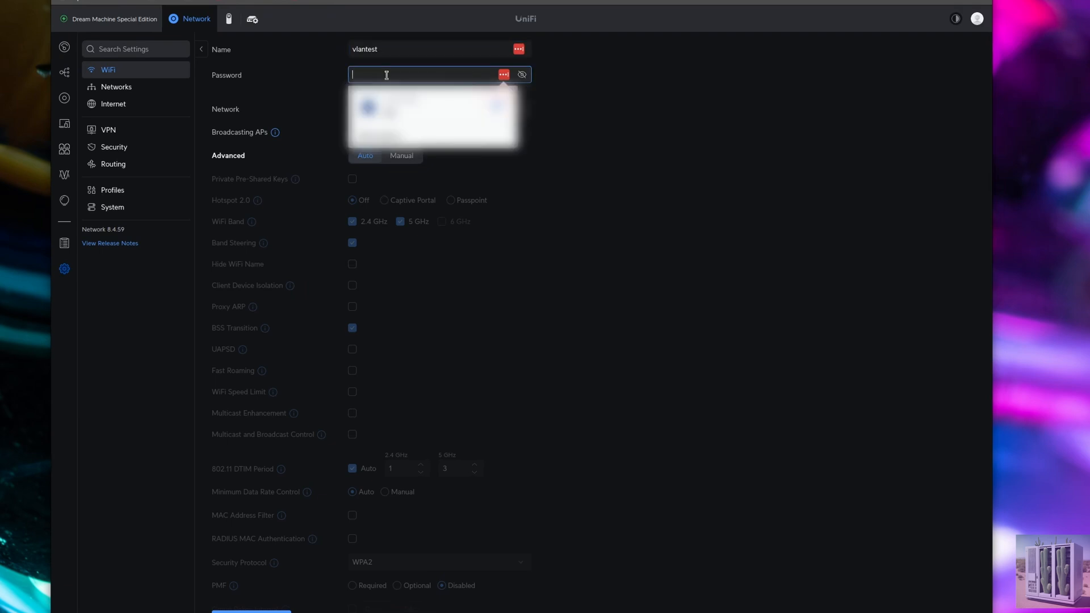
text(pas)
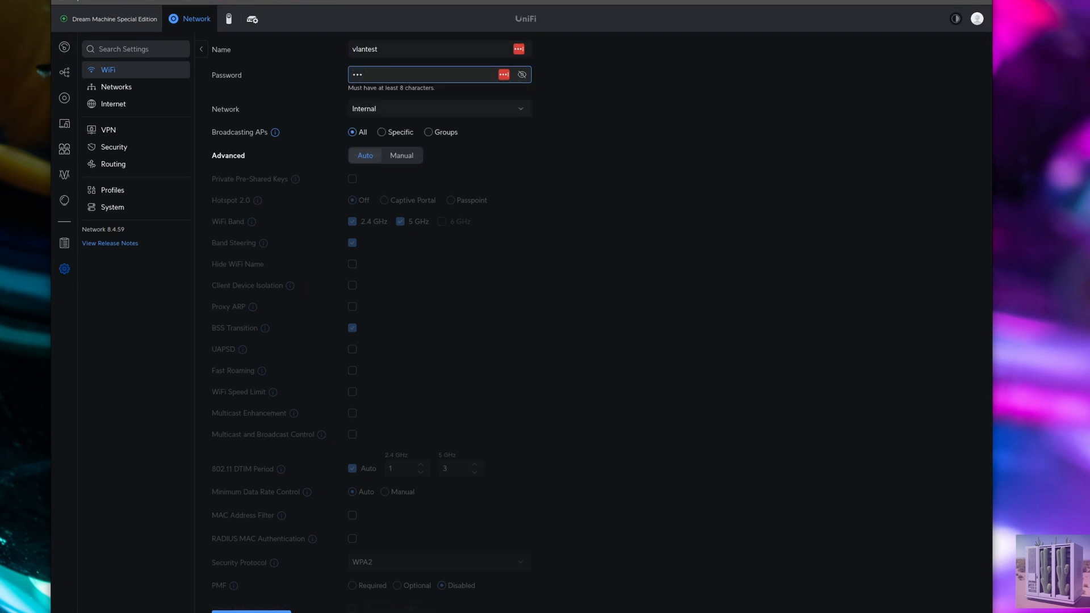
text(swor)
click(491, 110)
scroll(441, 142, down, 5)
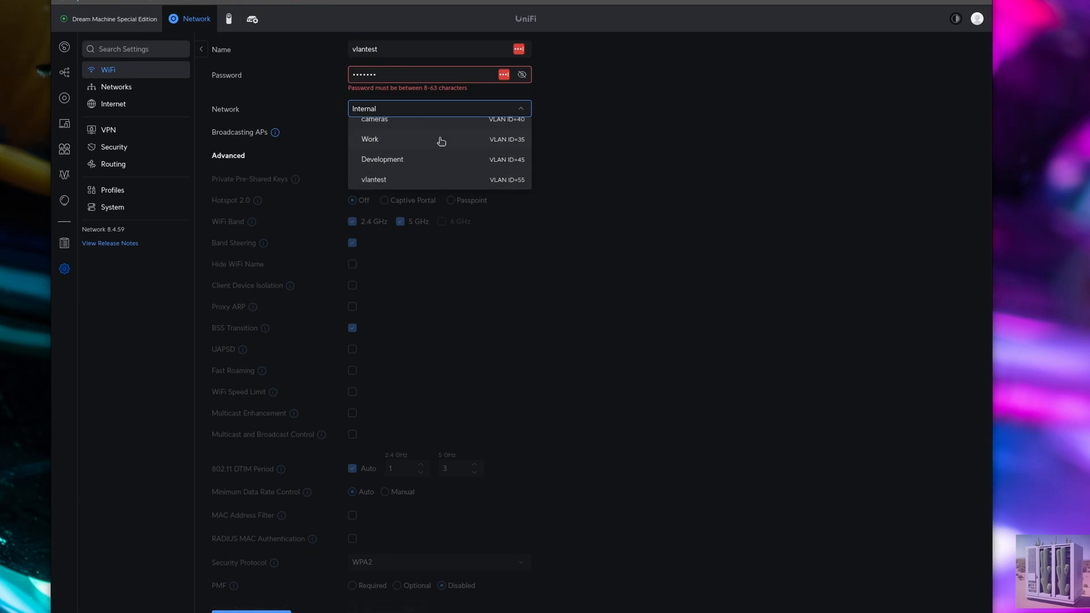
click(376, 179)
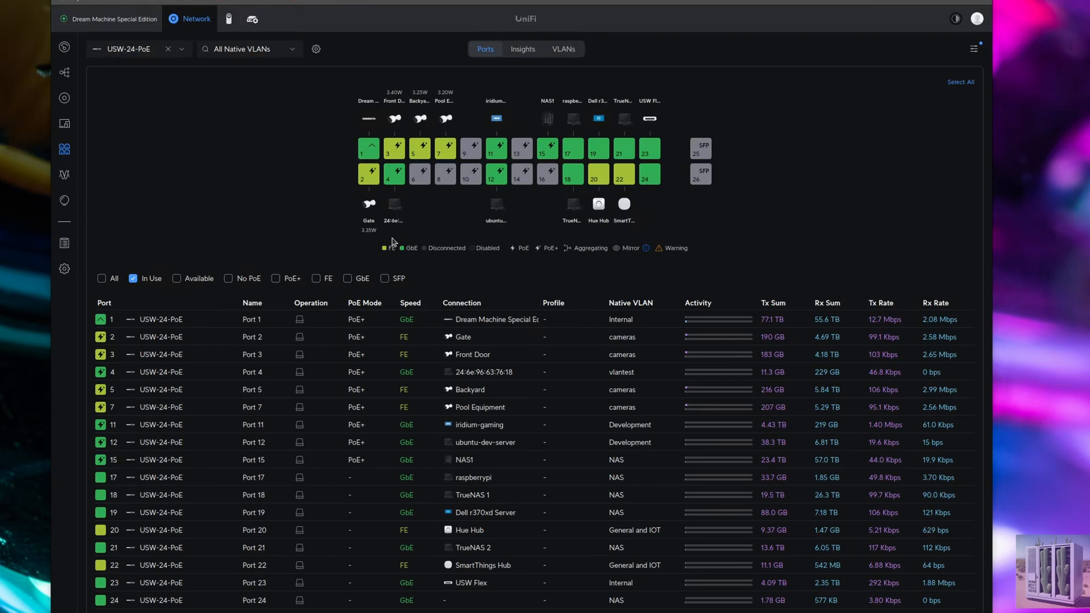
- Inspect Port 4's settings showing native network vlantest (55), then return to the WiFi settings
click(396, 174)
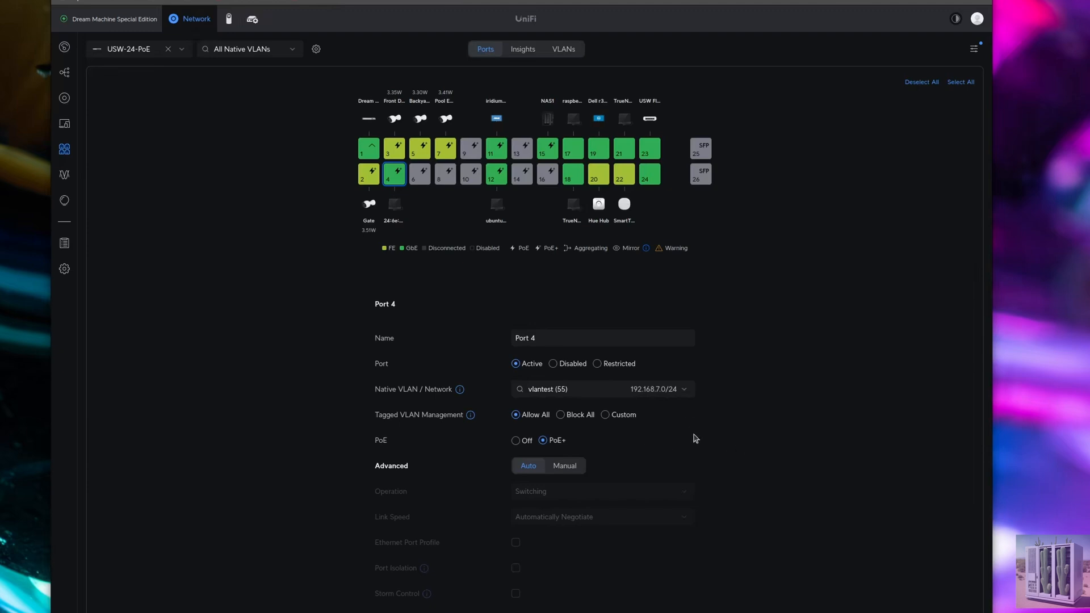
click(64, 270)
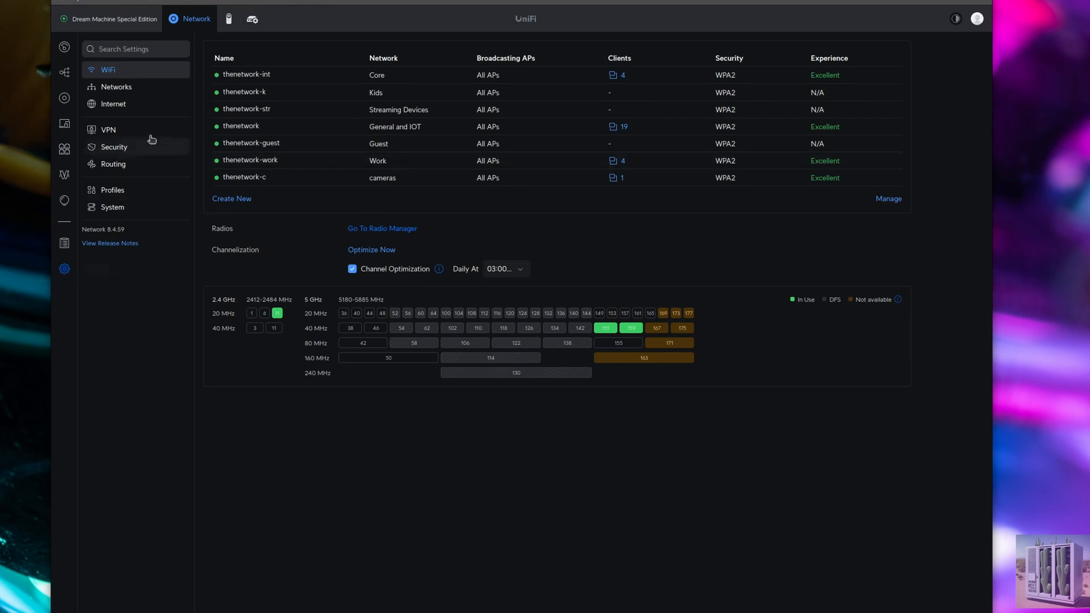
- Recheck Port 4 on the USW-24-PoE, then switch the port view to the Dream Machine
click(65, 149)
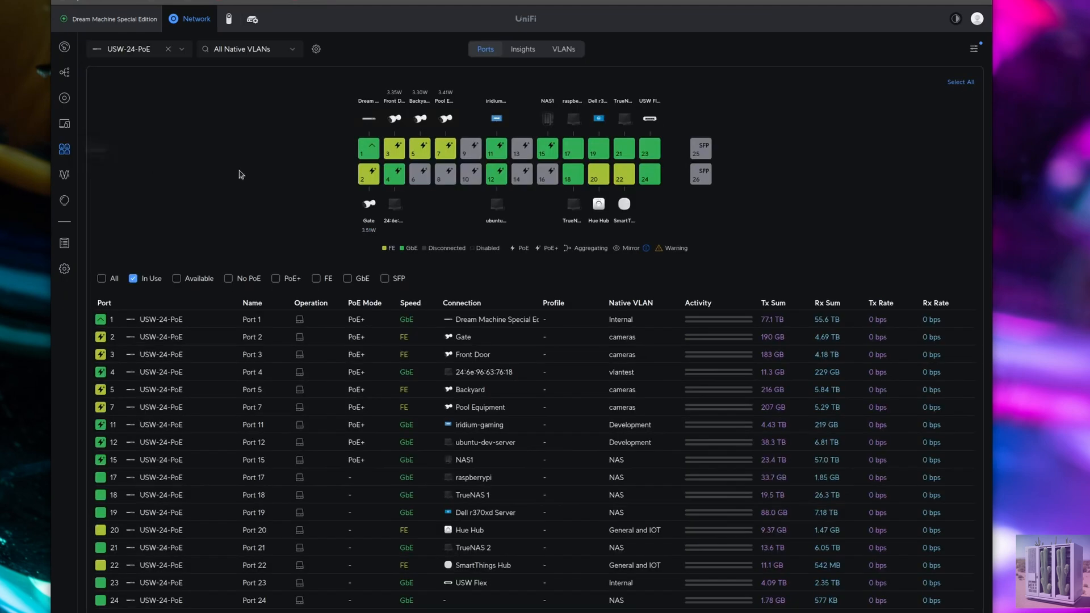
click(395, 173)
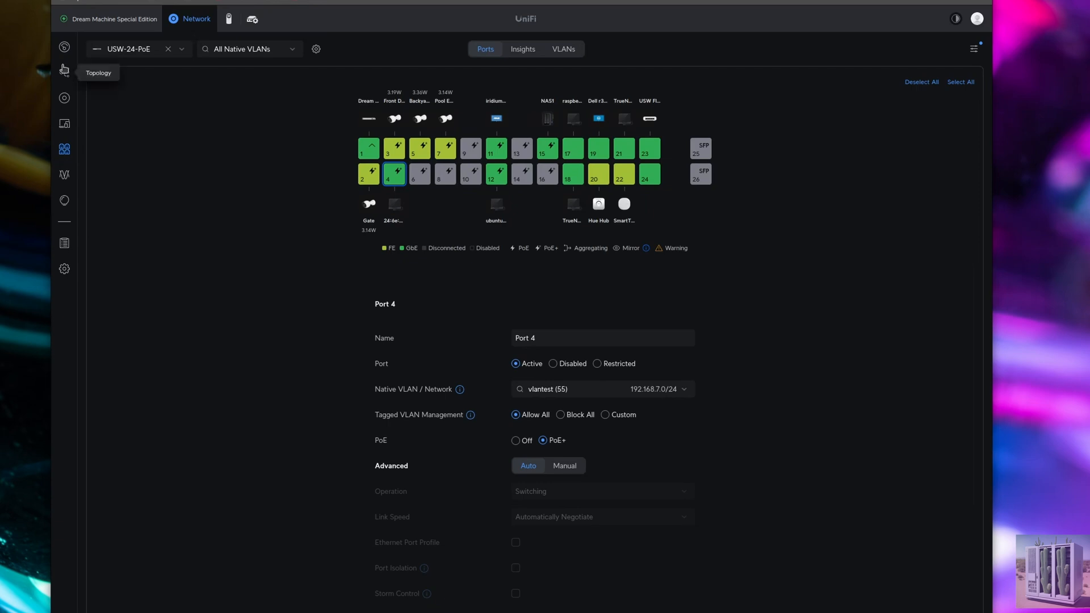
click(152, 51)
click(147, 74)
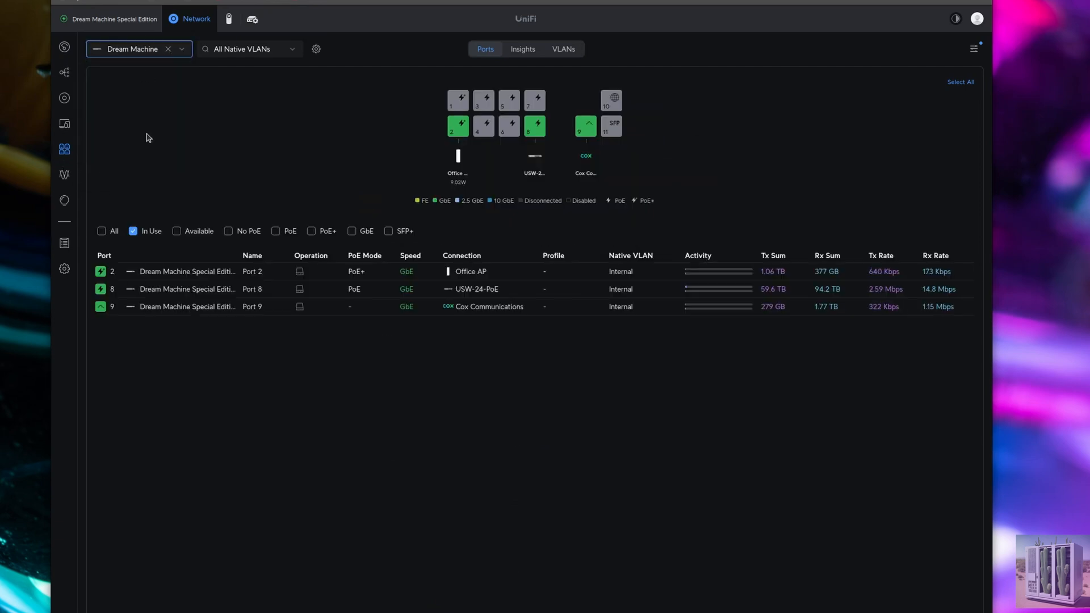
- Confirm Dream Machine Port 2 uses the Internal native VLAN, then bring up the console's ping results
click(458, 153)
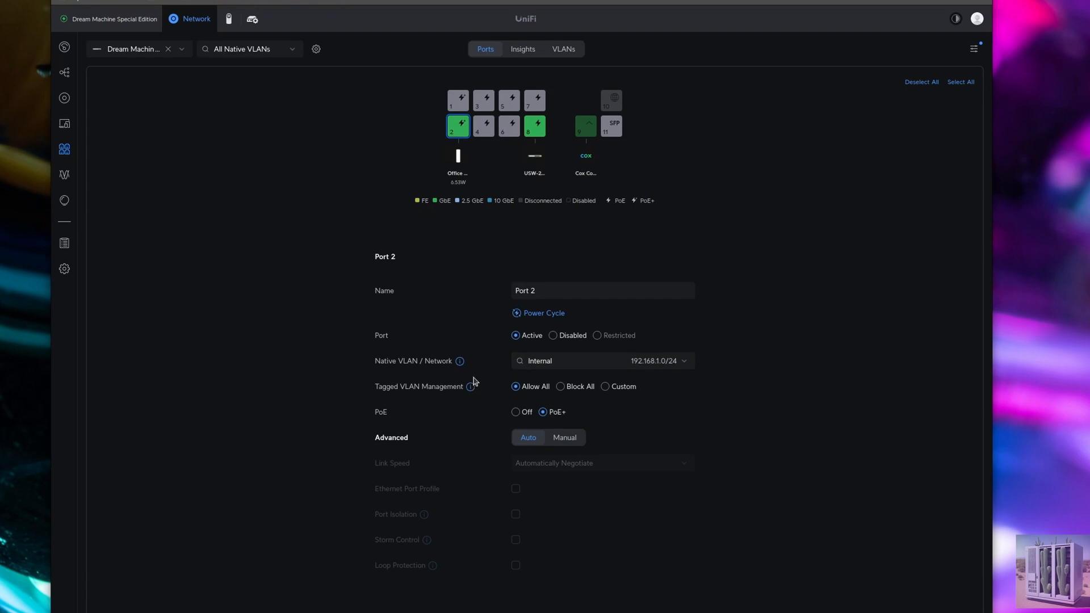
mouse_move(457, 361)
key(alt+Tab)
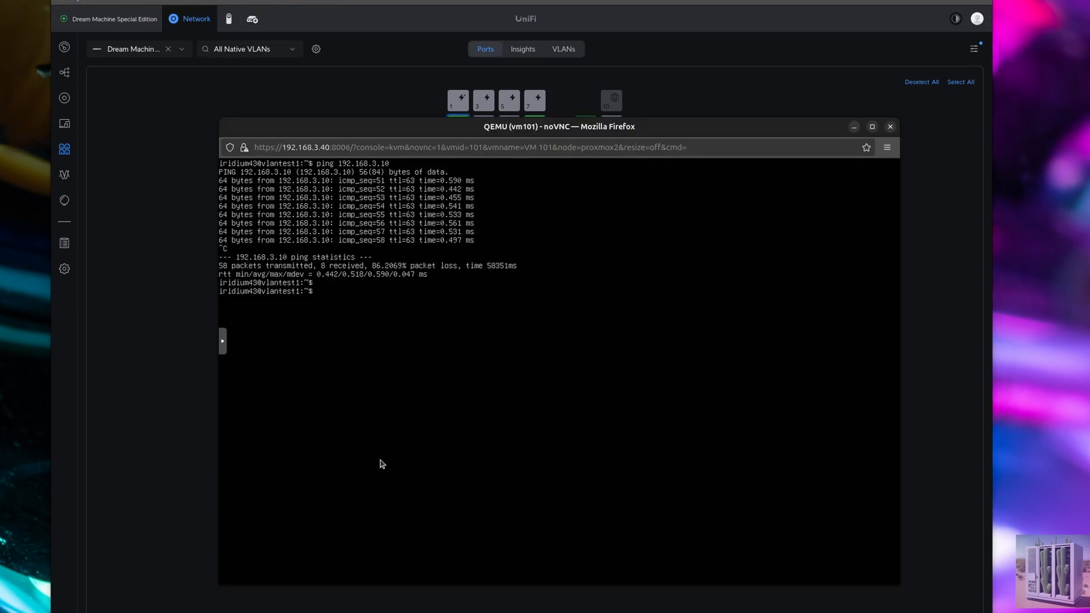